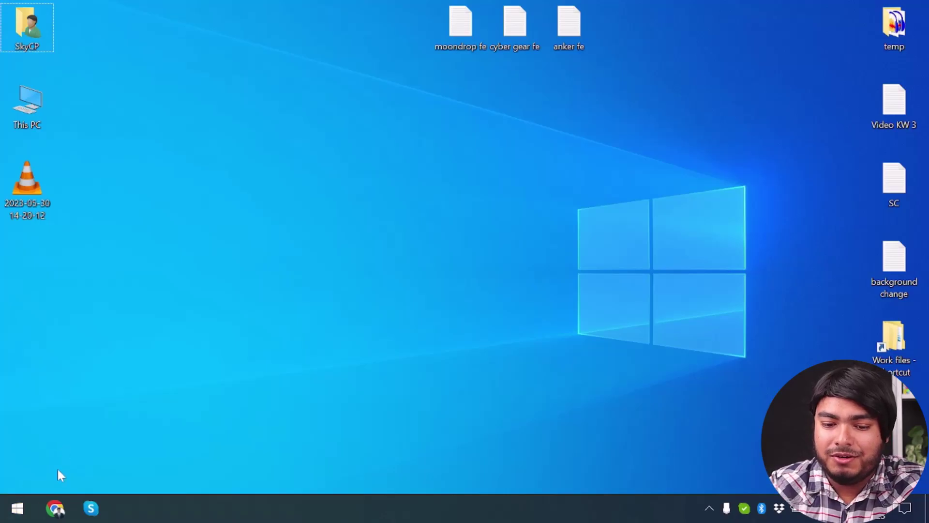
# Step: Open Disk Management and inspect Disk 0's 100 MB, 729 MB recovery, C: and D: partitions
pyautogui.rightClick(16, 512)
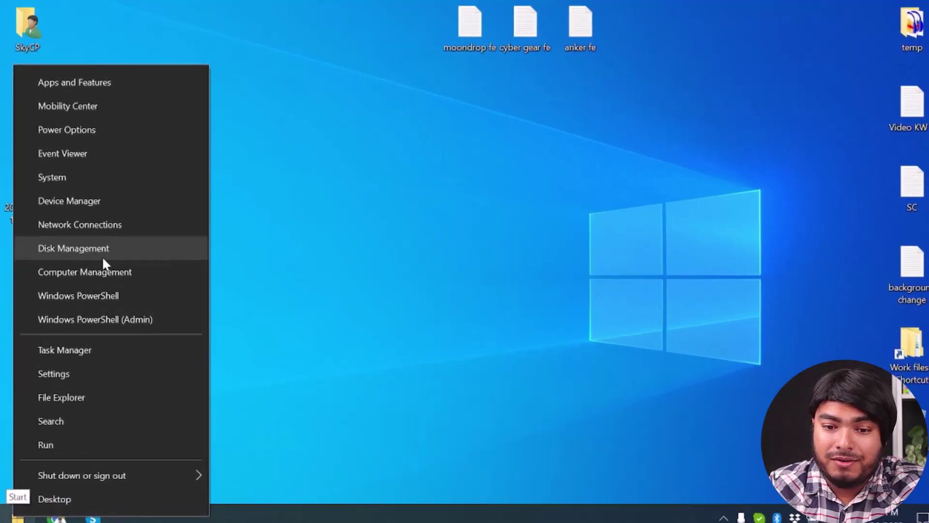
pyautogui.click(112, 249)
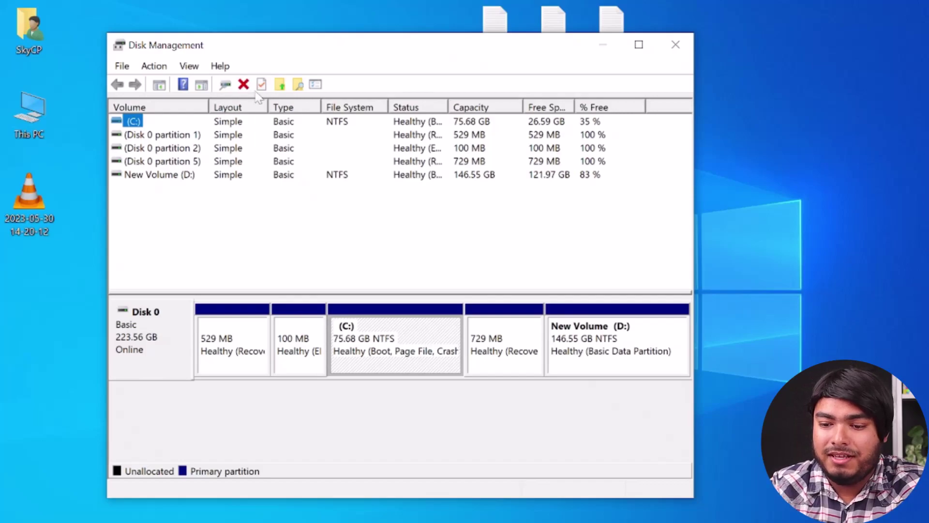
pyautogui.click(292, 345)
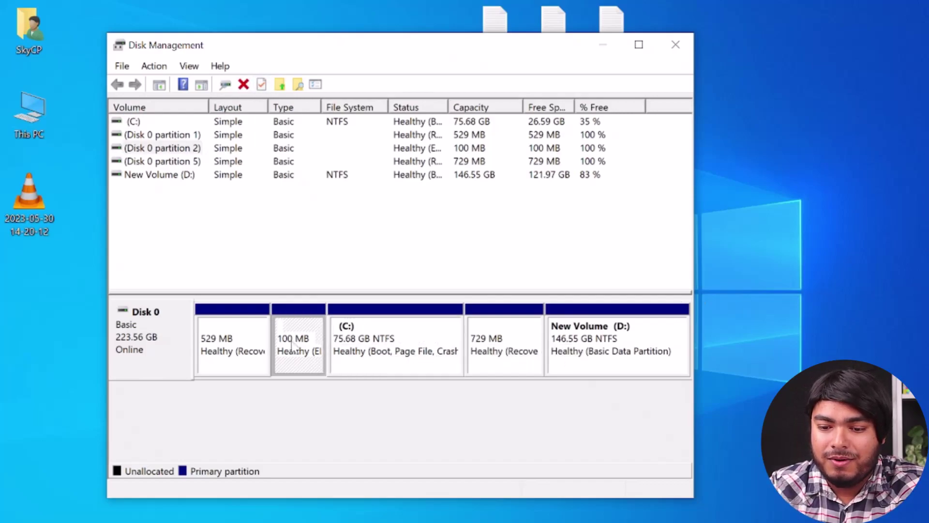
pyautogui.click(499, 344)
pyautogui.click(408, 360)
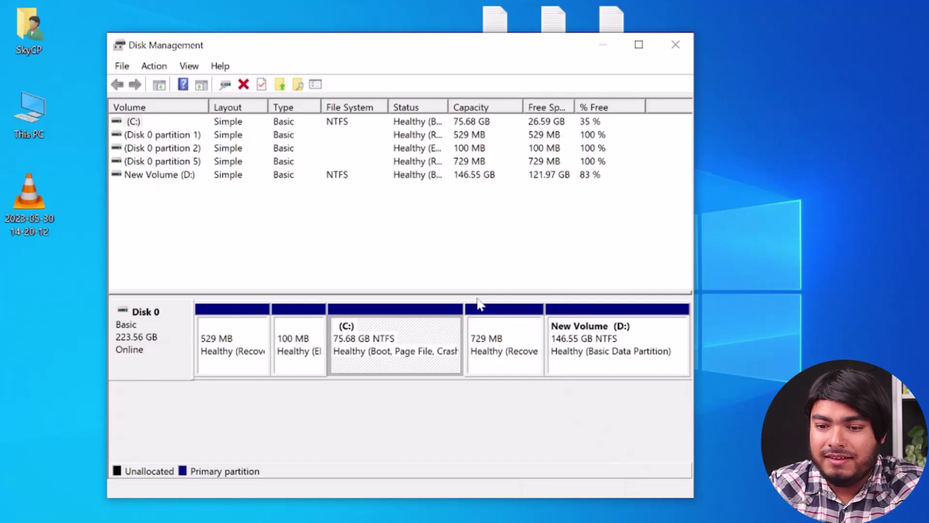
pyautogui.click(615, 354)
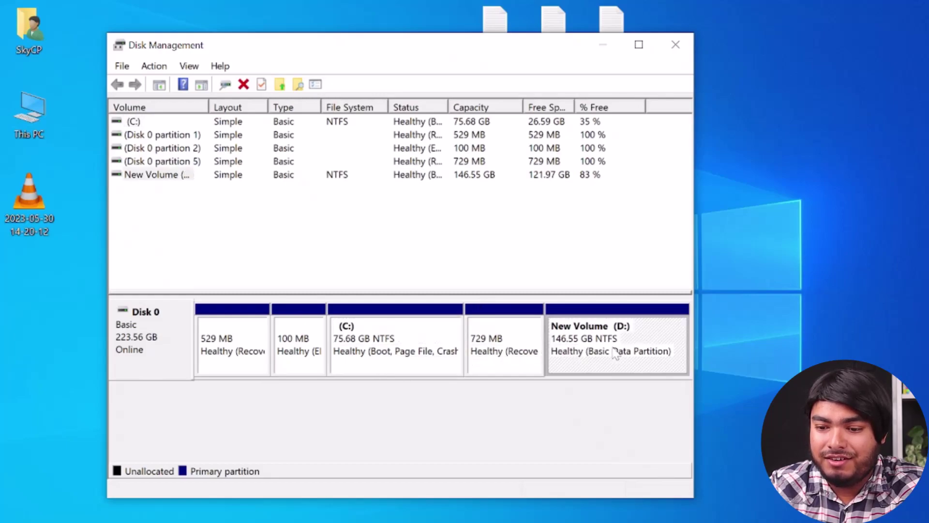
pyautogui.click(393, 356)
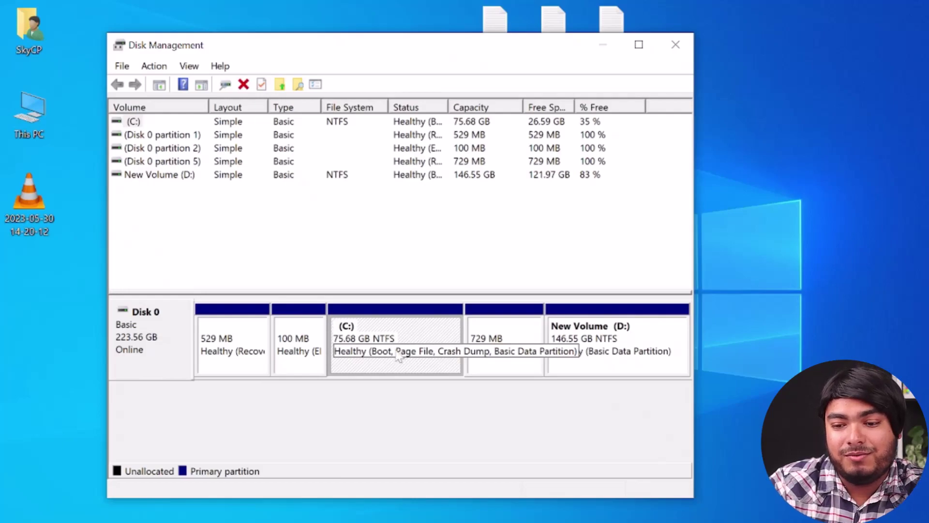
pyautogui.click(669, 359)
pyautogui.click(503, 355)
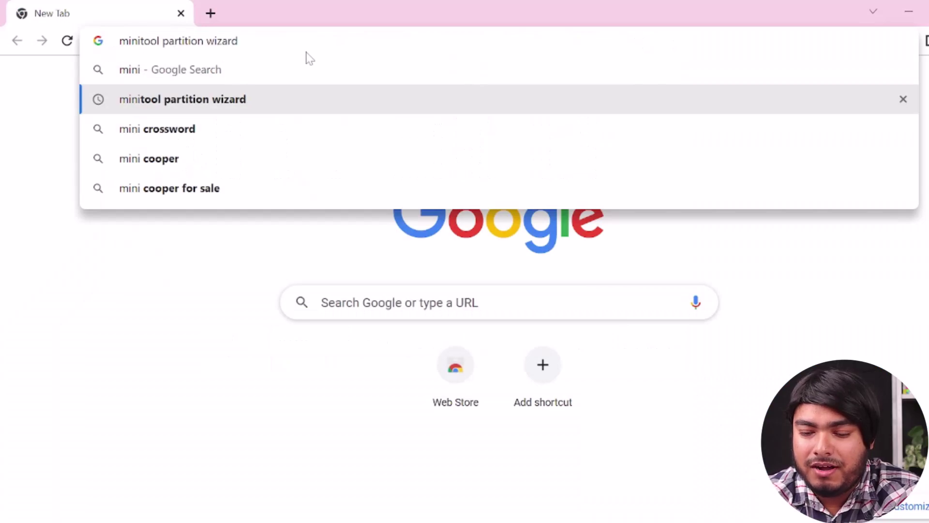
# Step: Download the Free Edition installer from partitionwizard.com's Download Center and view it in Chrome's downloads
pyautogui.press('Return')
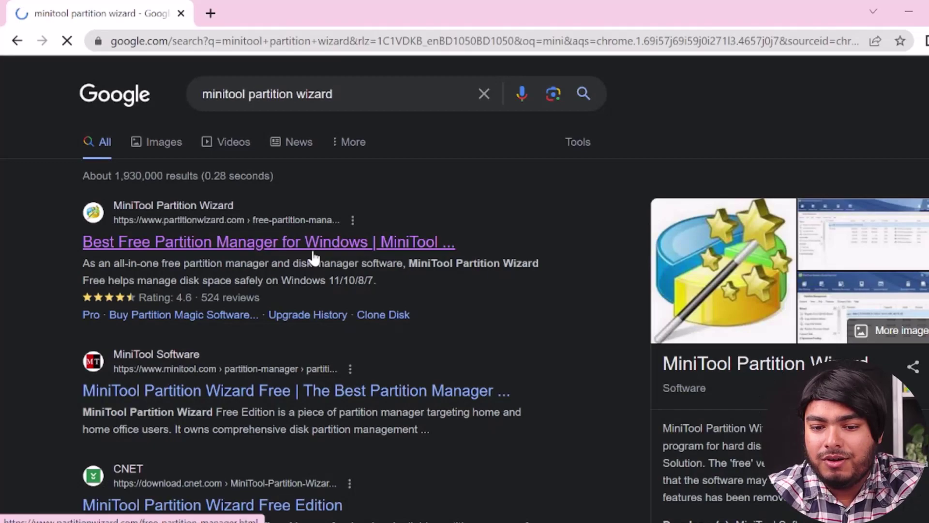
pyautogui.click(313, 247)
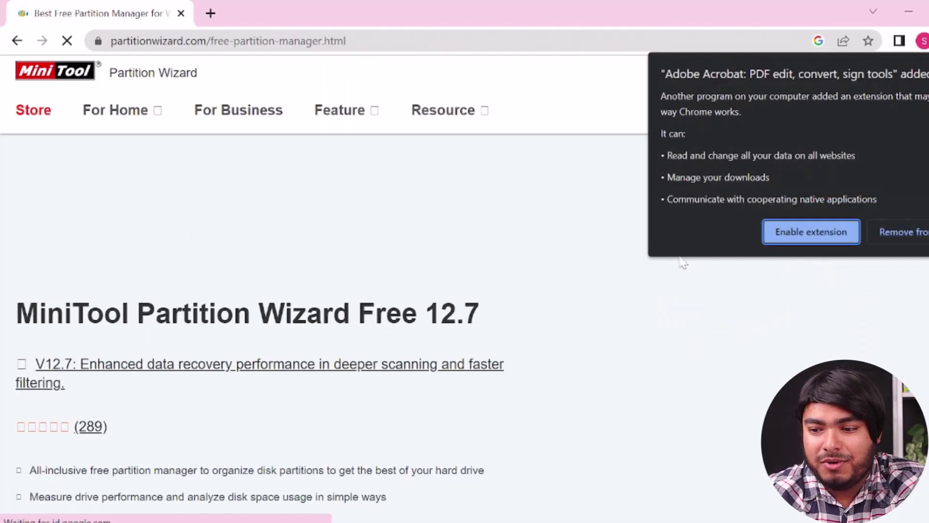
pyautogui.click(915, 233)
pyautogui.scroll(-1, 455, 376)
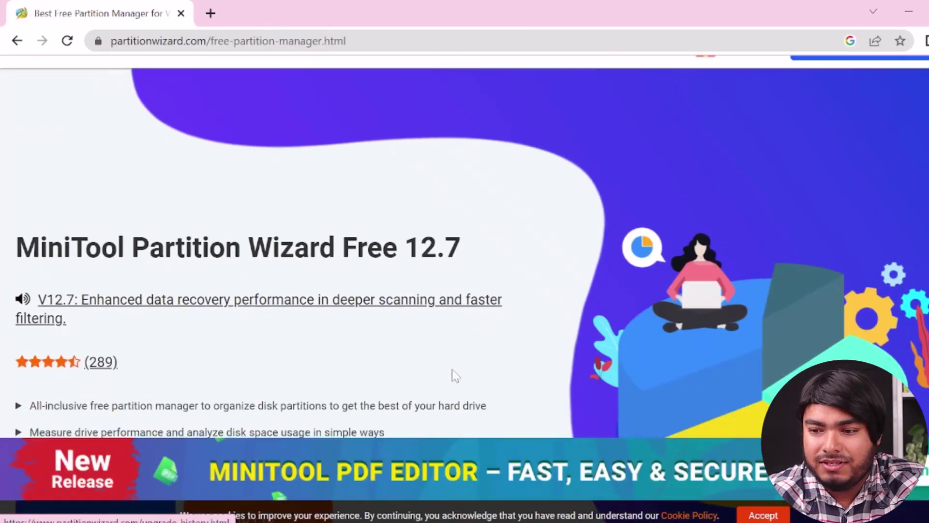
pyautogui.scroll(2, 455, 376)
pyautogui.click(861, 112)
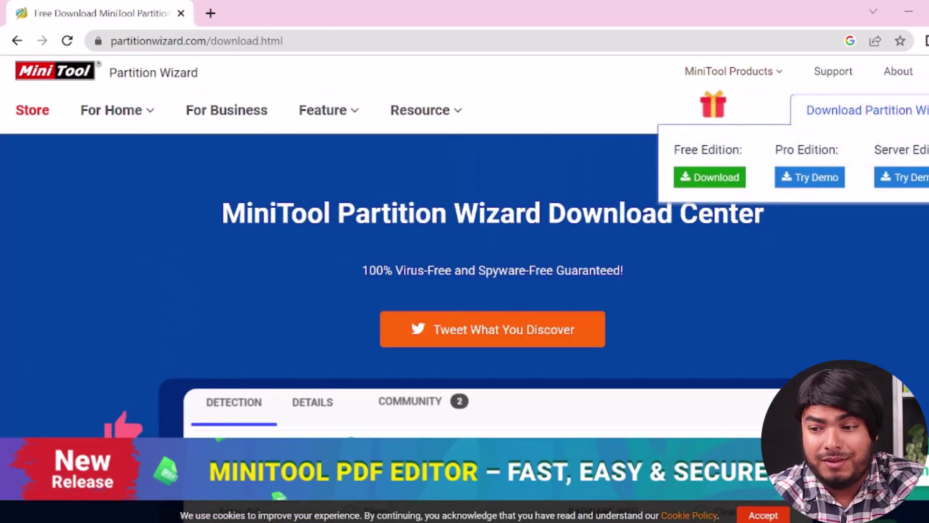
pyautogui.click(726, 178)
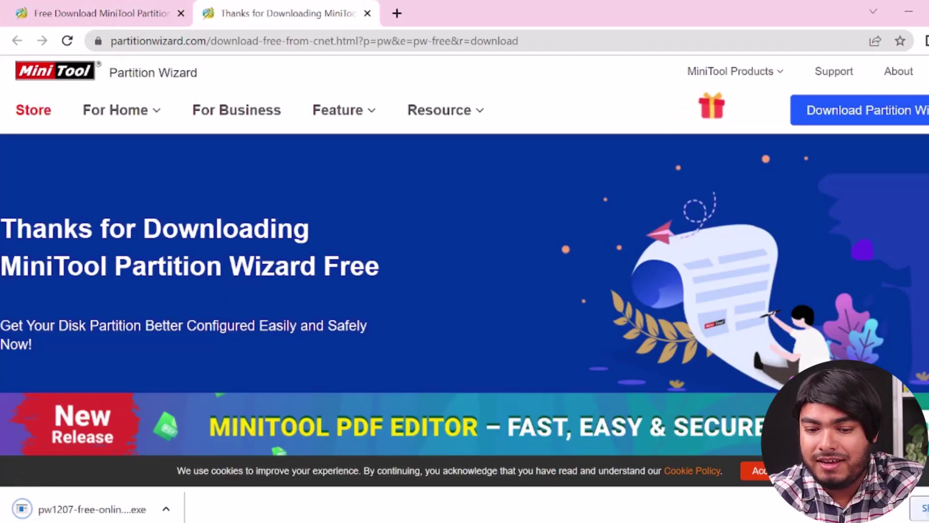
pyautogui.hotkey('ctrl', 'j')
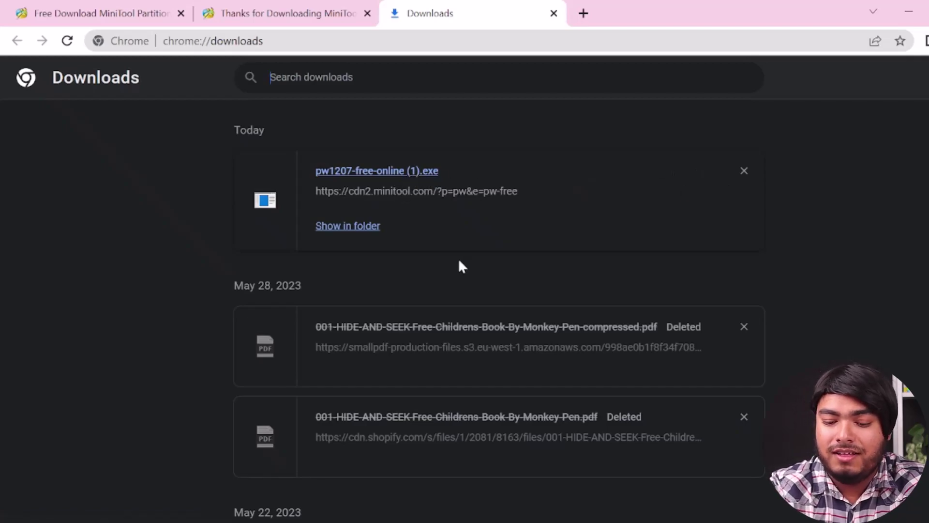
# Step: Launch MiniTool and shrink D: from the left to 144.21 GB, leaving 2.34 GB unallocated before it
pyautogui.press('super')
pyautogui.write('mini')
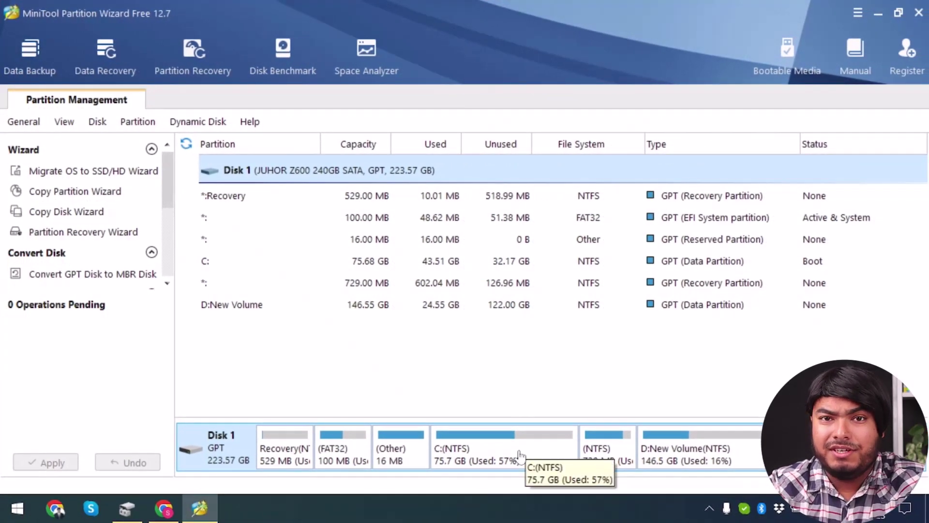
pyautogui.click(676, 454)
pyautogui.rightClick(683, 453)
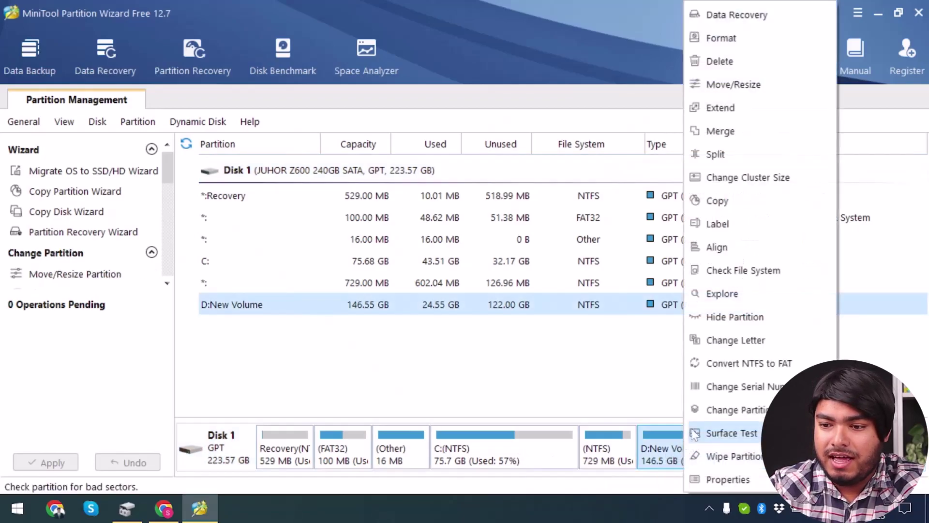
pyautogui.click(734, 84)
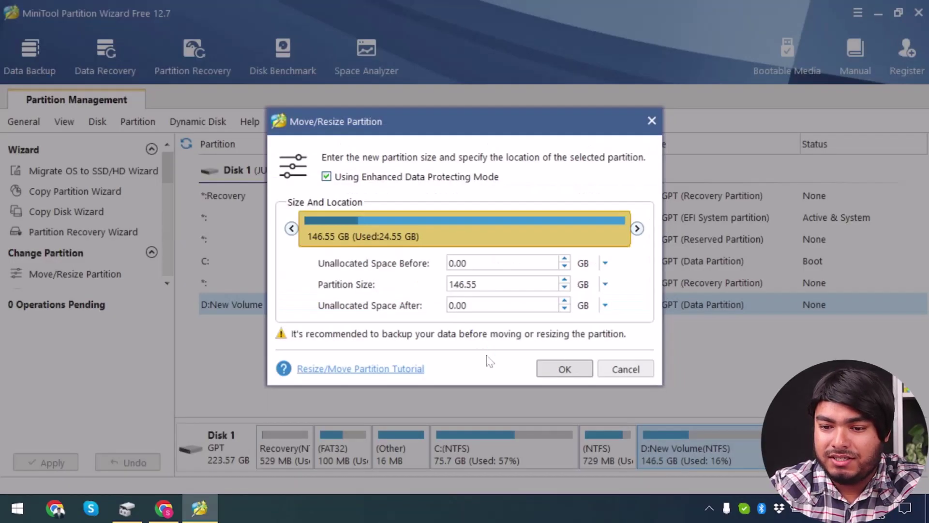
pyautogui.moveTo(302, 229)
pyautogui.mouseDown()
pyautogui.moveTo(326, 230)
pyautogui.moveTo(295, 230)
pyautogui.mouseUp()
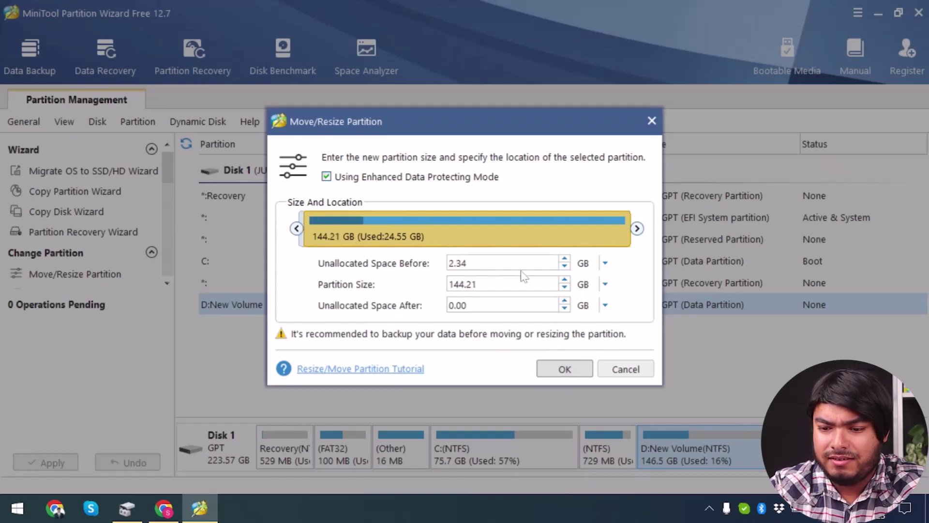
pyautogui.click(565, 369)
# Step: Shift the 729 MB recovery partition right by 2.34 GB against D:, then apply both operations
pyautogui.rightClick(577, 450)
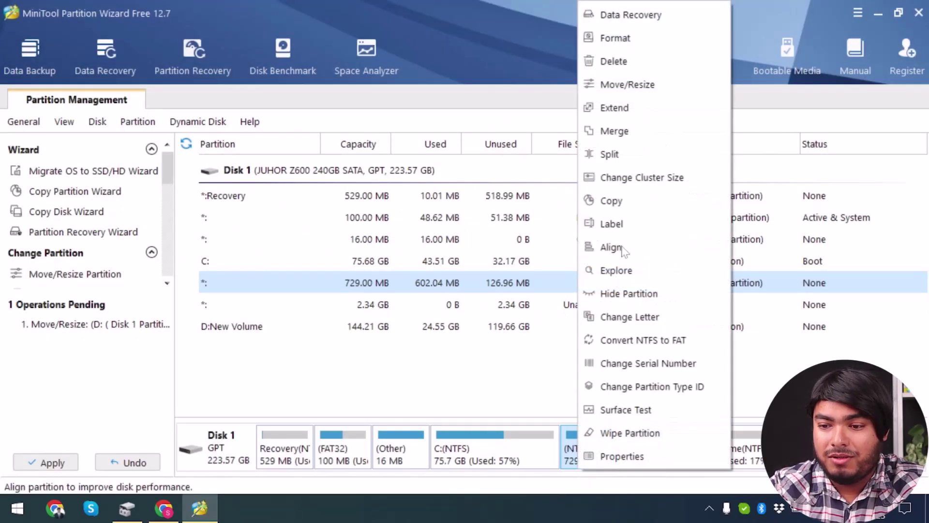
pyautogui.click(624, 82)
pyautogui.moveTo(353, 226); pyautogui.dragTo(622, 226)
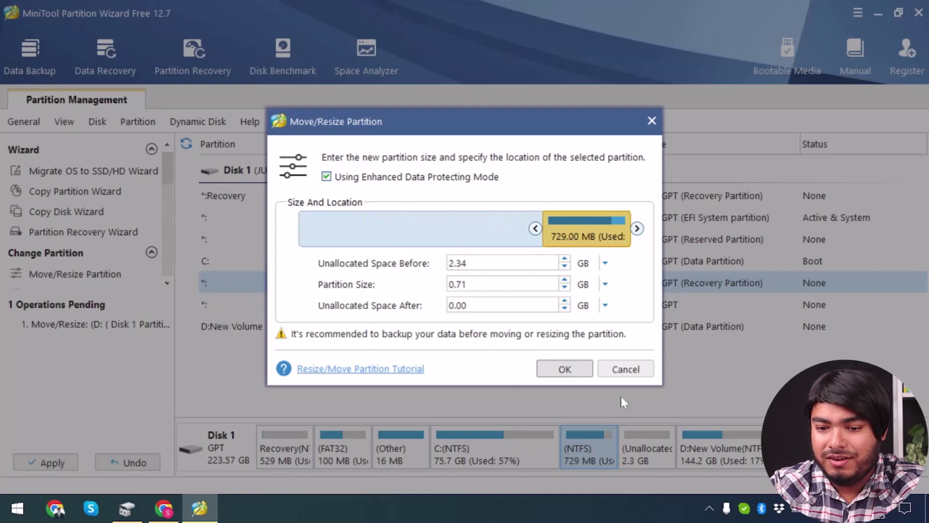
pyautogui.click(627, 369)
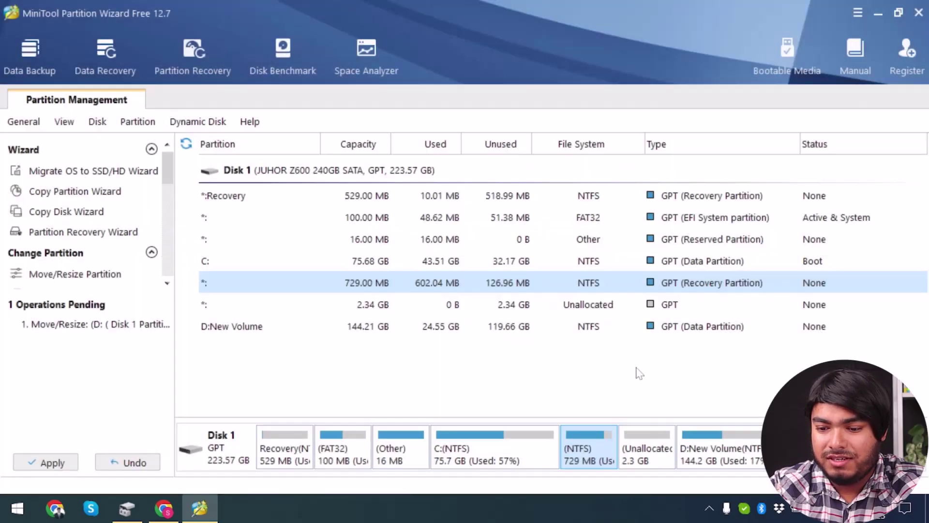
pyautogui.rightClick(596, 460)
pyautogui.click(627, 100)
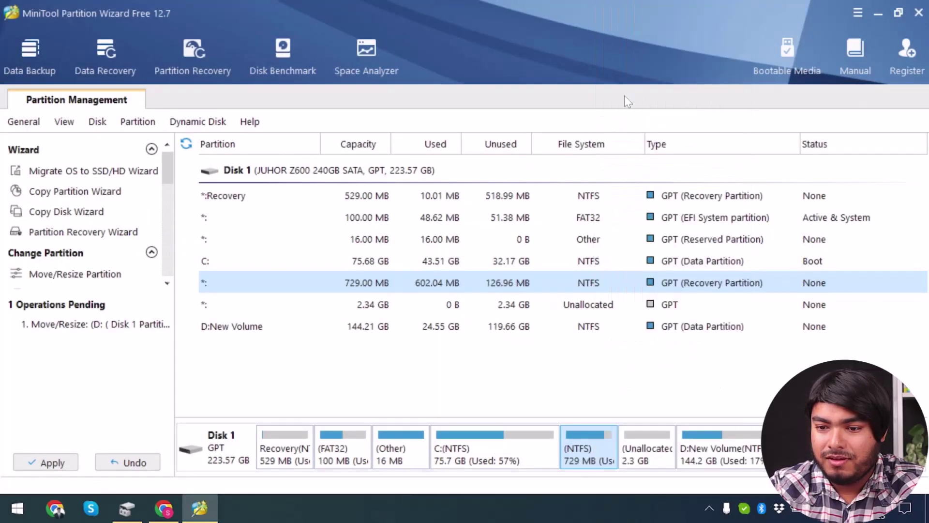
pyautogui.moveTo(421, 228); pyautogui.dragTo(678, 244)
pyautogui.click(575, 370)
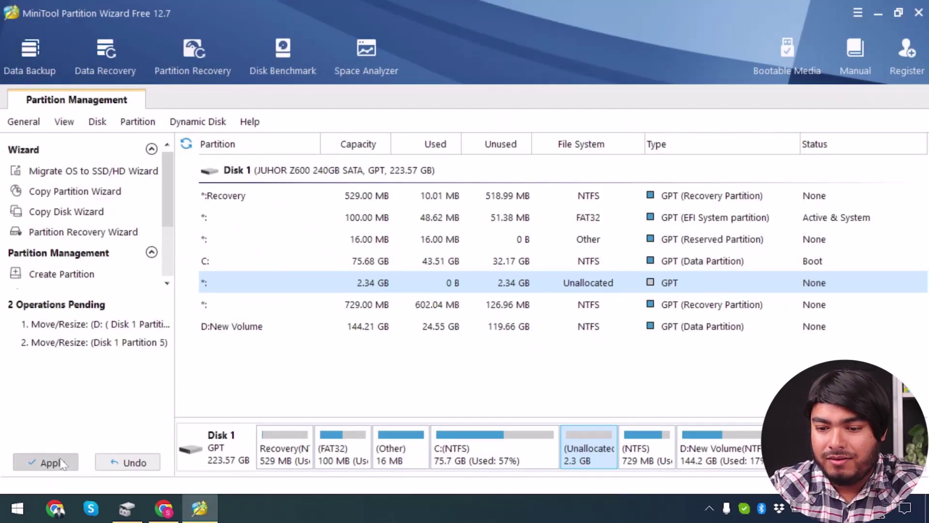
pyautogui.click(51, 463)
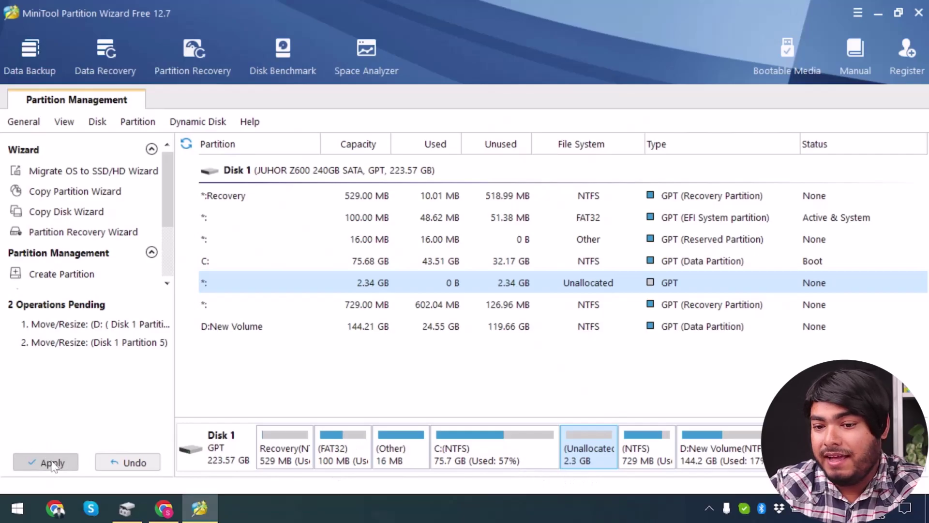
pyautogui.click(448, 291)
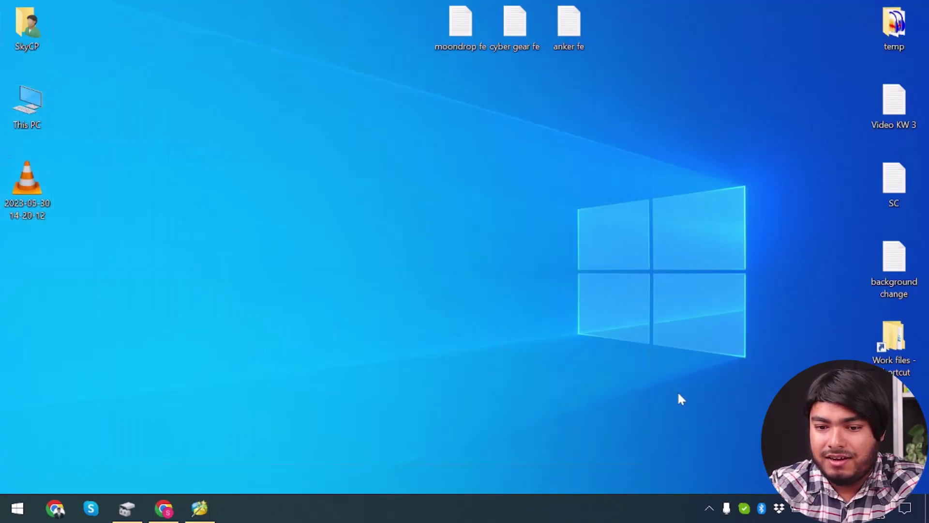
# Step: Check in This PC that D: shows 144 GB and C: 75.6 GB, then return to MiniTool
pyautogui.press('super+e')
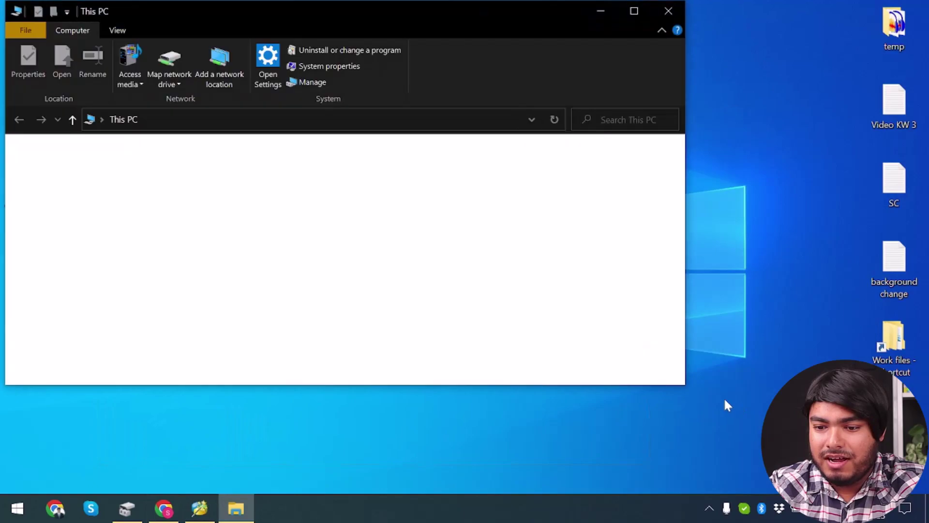
pyautogui.scroll(-1, 542, 264)
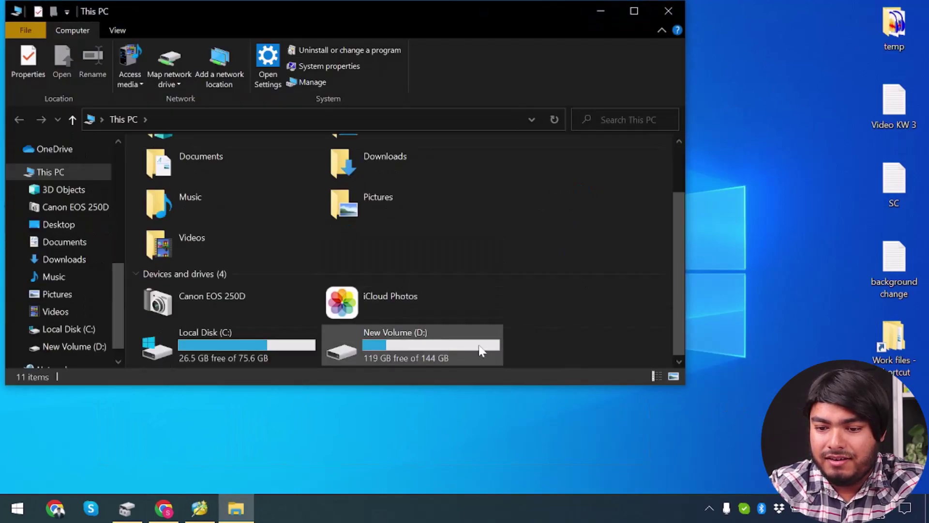
pyautogui.click(199, 508)
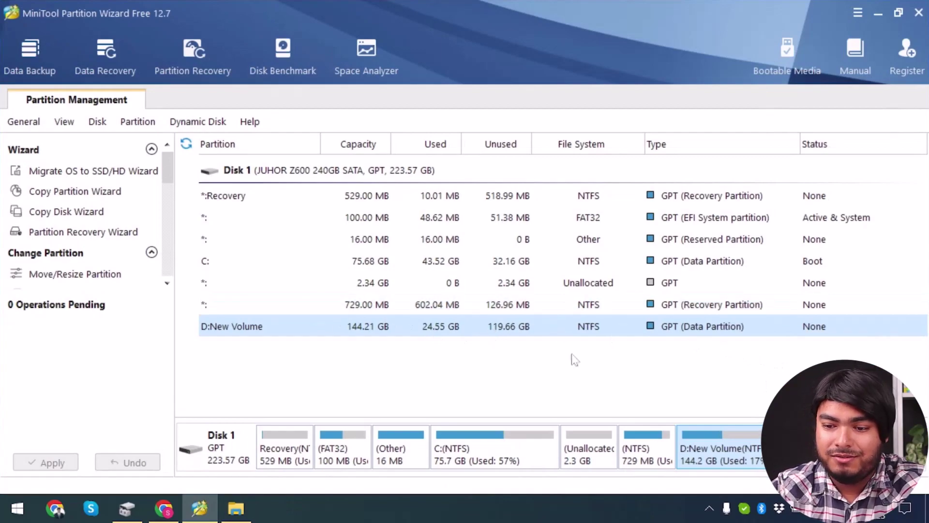
pyautogui.click(236, 508)
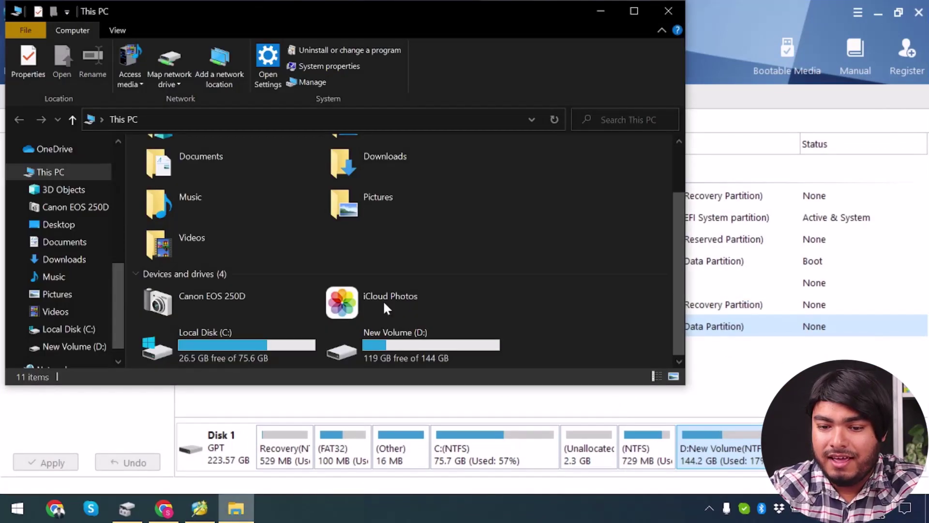
pyautogui.click(737, 4)
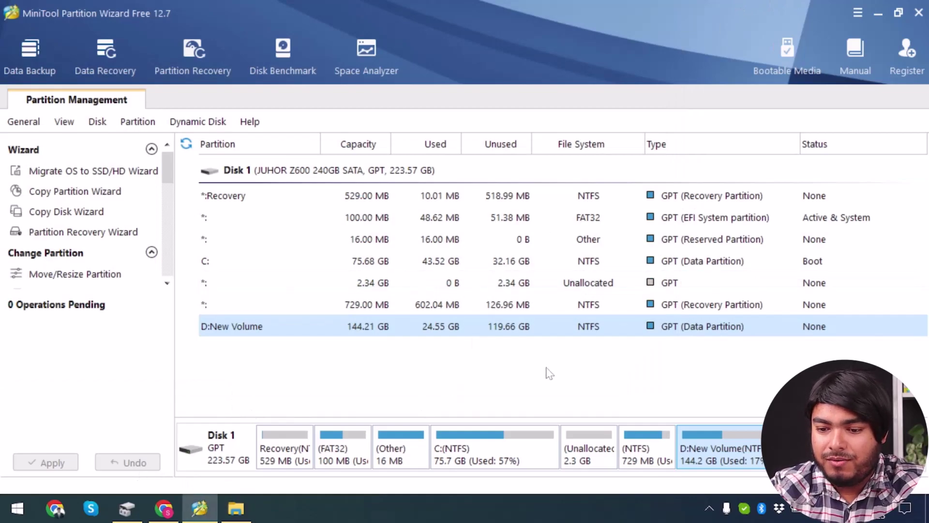
# Step: Enlarge C: into the adjacent free space to 78.01 GB
pyautogui.rightClick(518, 452)
pyautogui.click(567, 87)
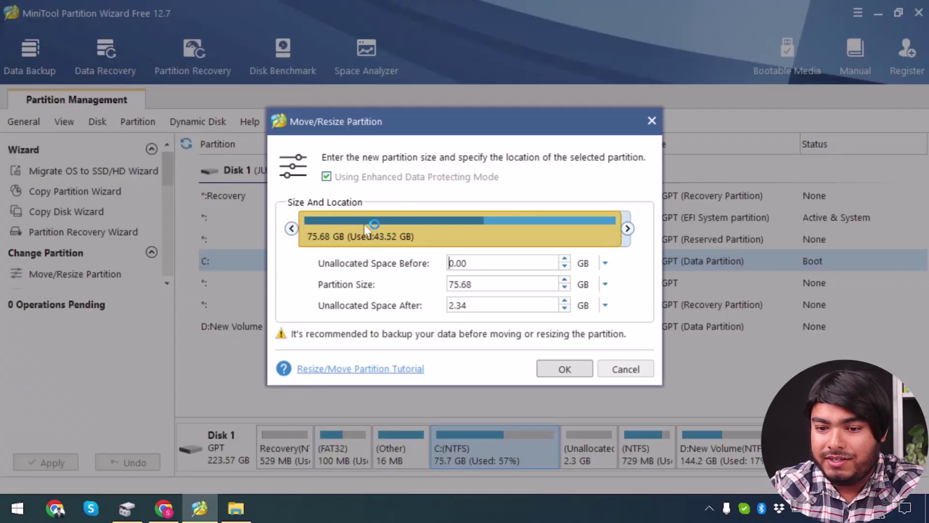
pyautogui.moveTo(628, 229); pyautogui.dragTo(636, 228)
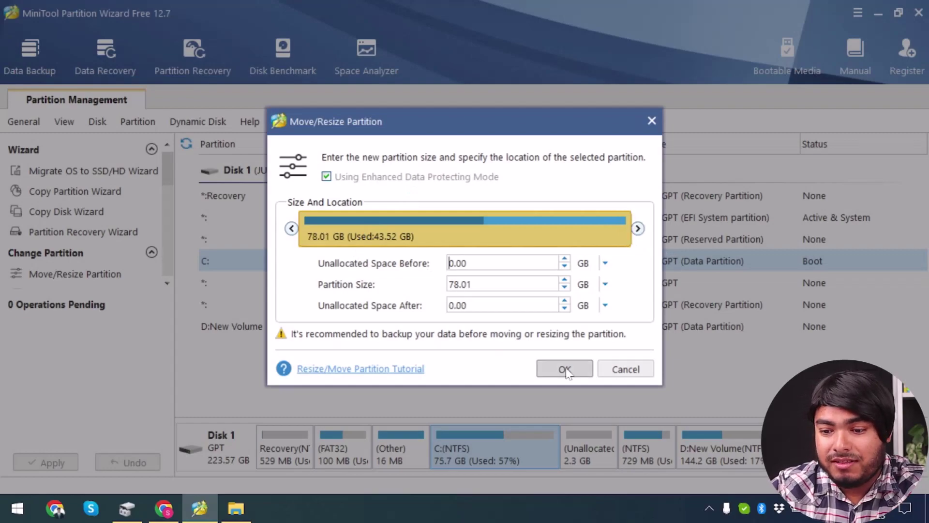
pyautogui.click(565, 369)
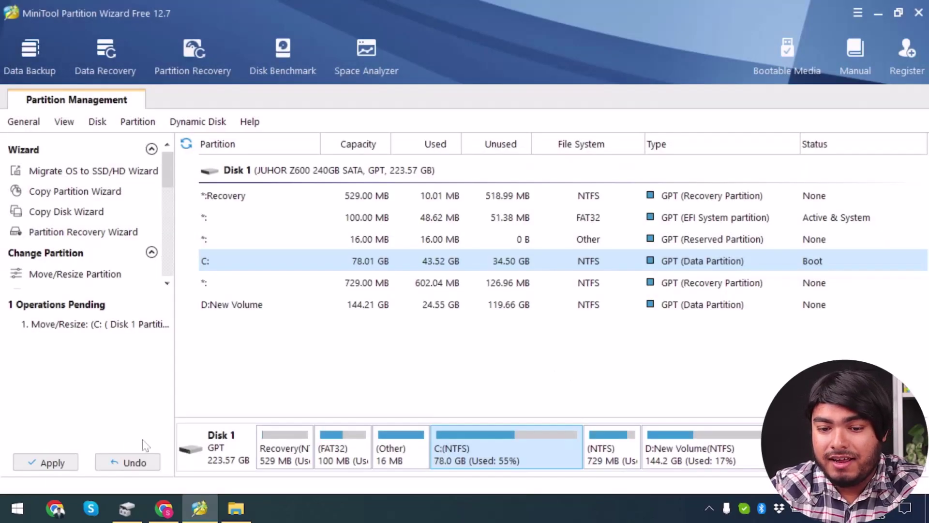
# Step: Apply the C: resize, dismiss the success message, and bring This PC forward
pyautogui.click(44, 463)
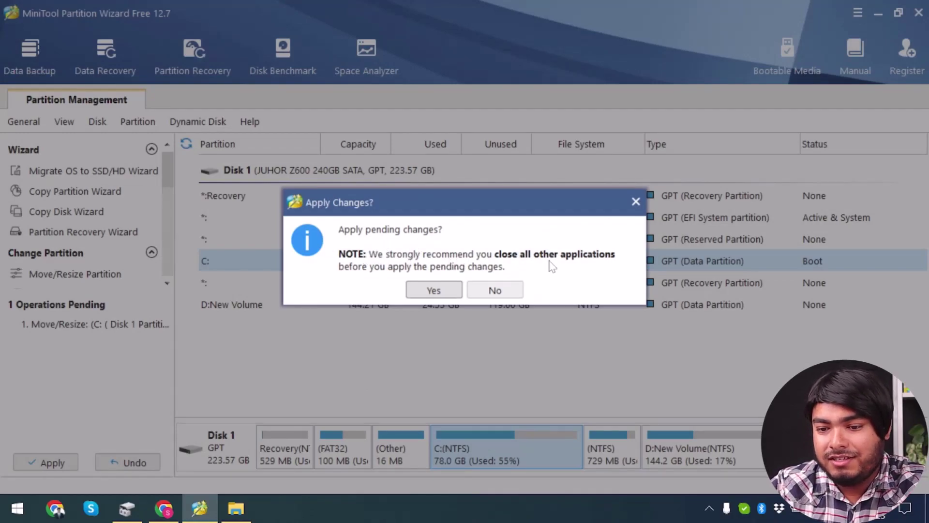
pyautogui.click(450, 290)
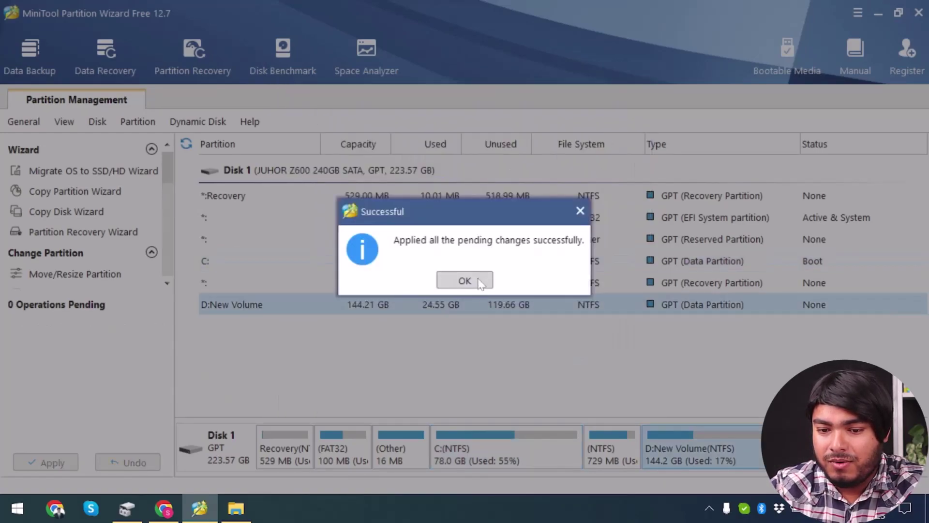
pyautogui.click(476, 276)
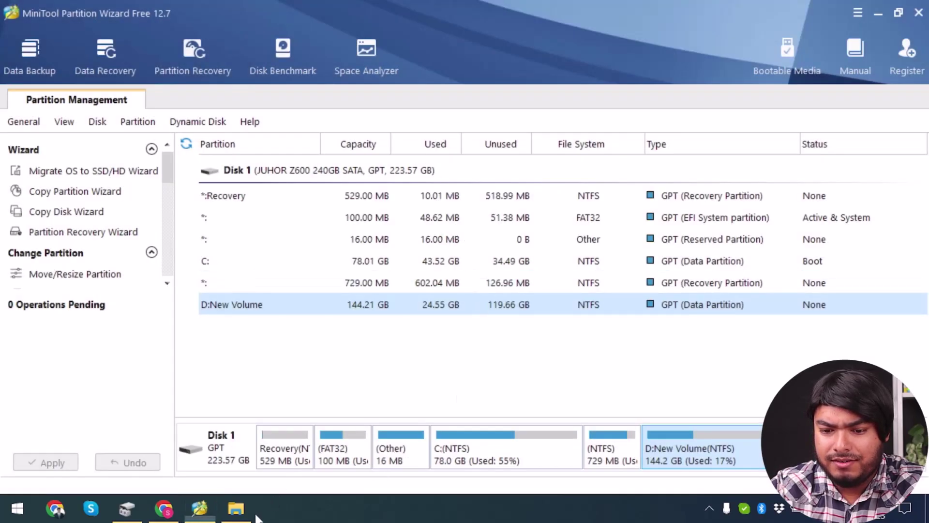
pyautogui.click(236, 508)
# Step: Refresh This PC to confirm C: shows 28.9 GB free of 78.0 GB, then switch back to MiniTool
pyautogui.rightClick(516, 234)
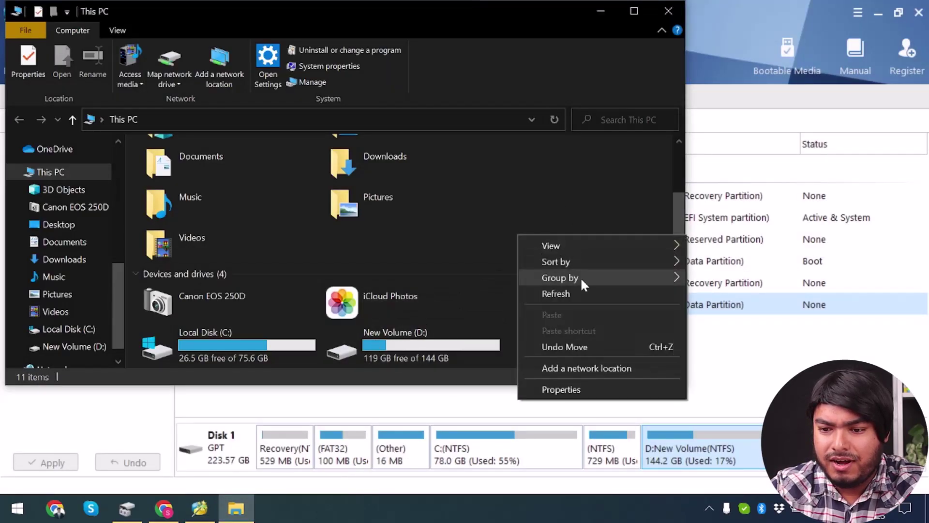
pyautogui.click(604, 294)
pyautogui.scroll(-2, 405, 264)
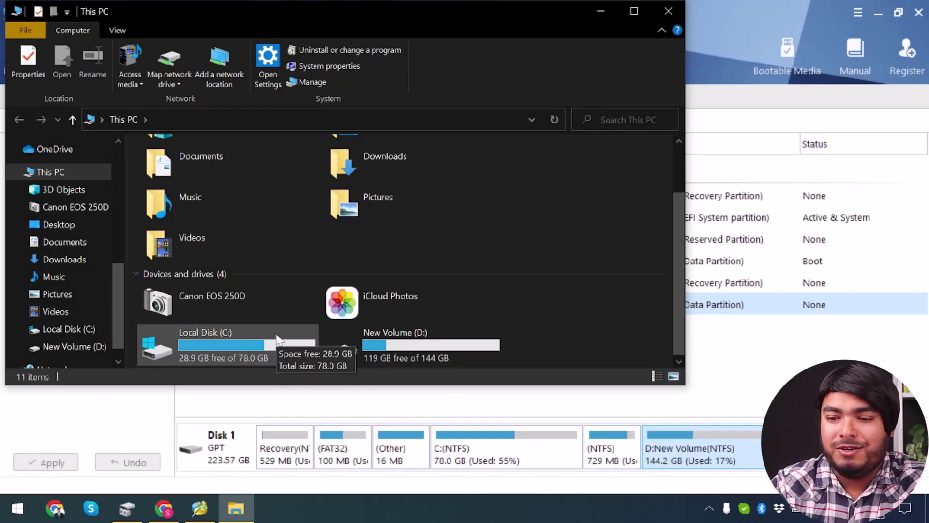
pyautogui.hotkey('alt', 'Tab')
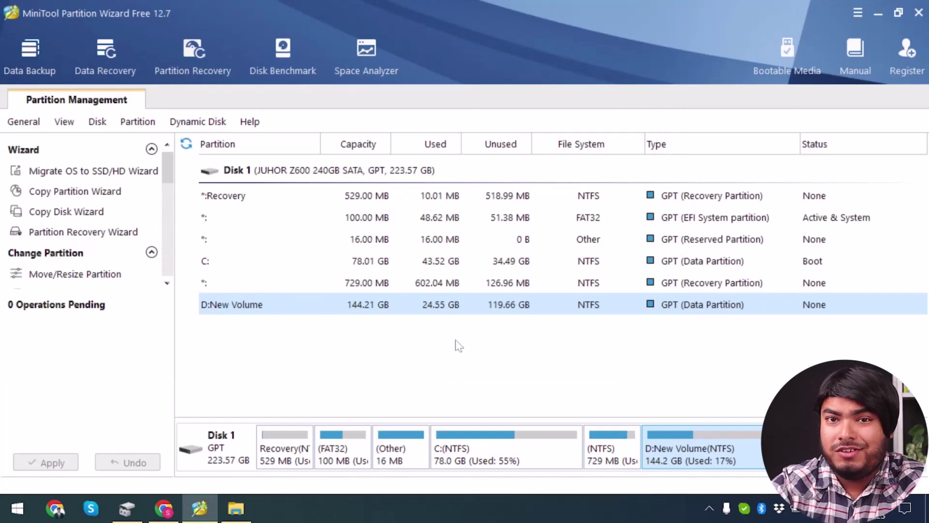
# Step: Shrink C: to 70.20 GB, leaving unallocated space after it
pyautogui.rightClick(508, 434)
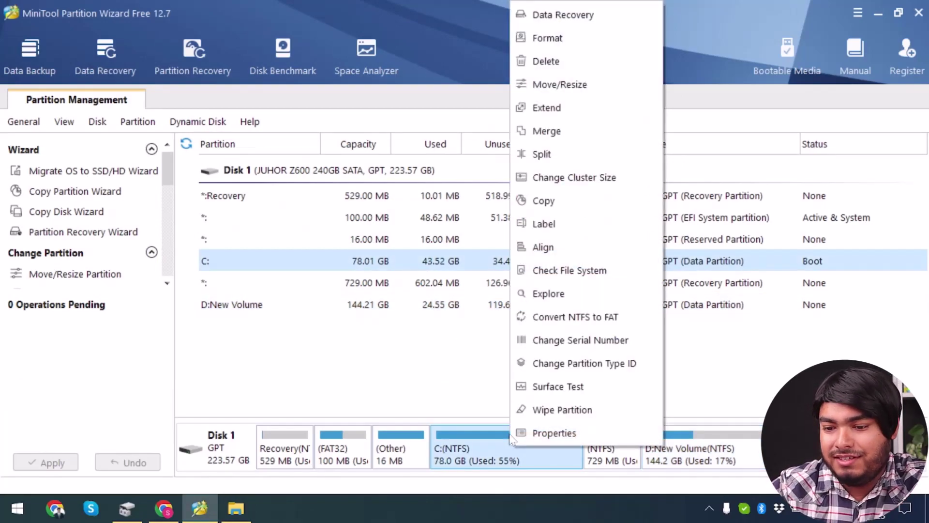
pyautogui.click(571, 85)
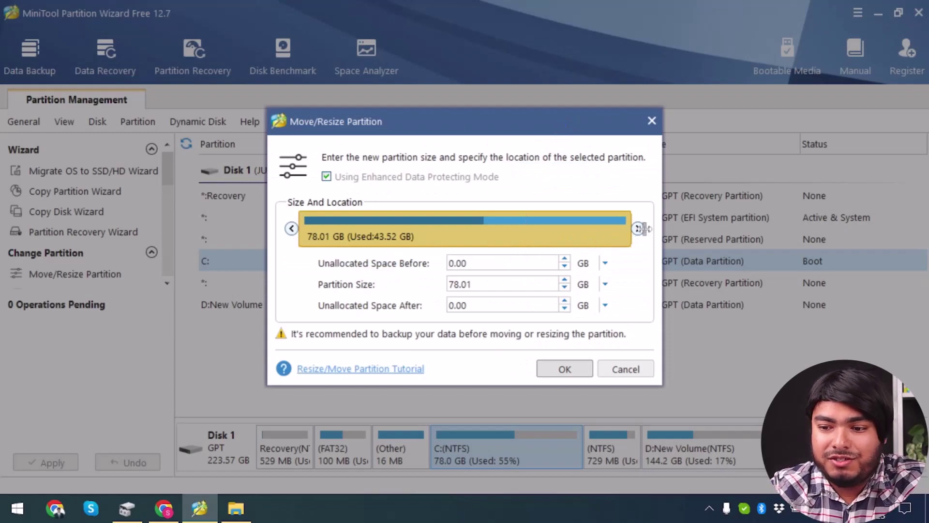
pyautogui.moveTo(639, 227); pyautogui.dragTo(609, 253)
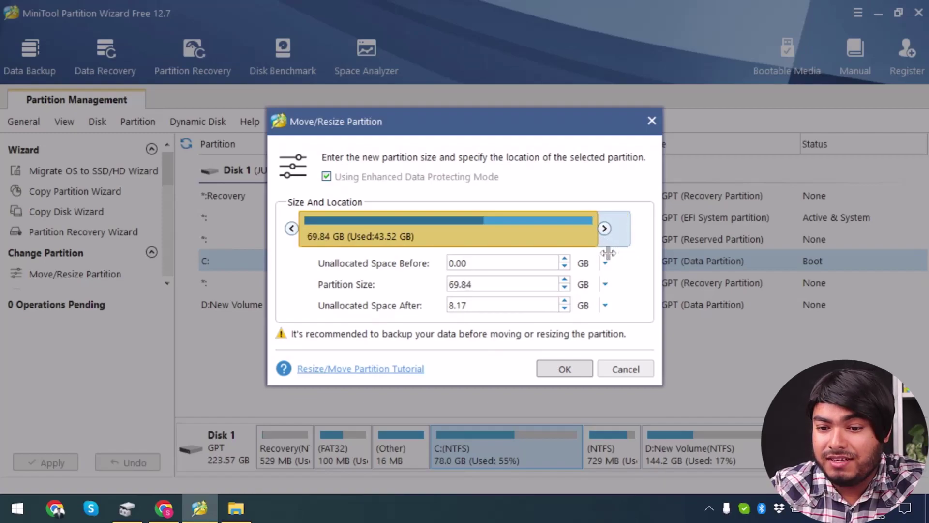
pyautogui.moveTo(608, 252); pyautogui.dragTo(609, 252)
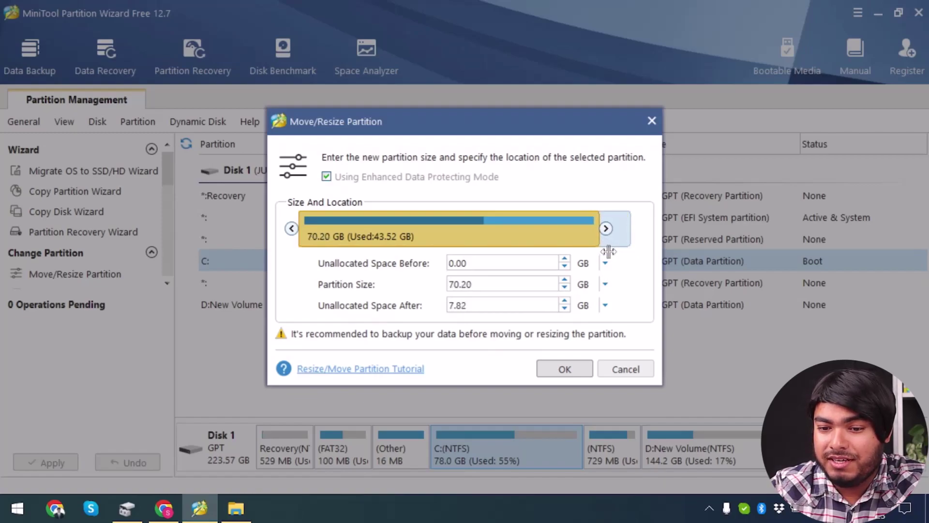
pyautogui.click(568, 375)
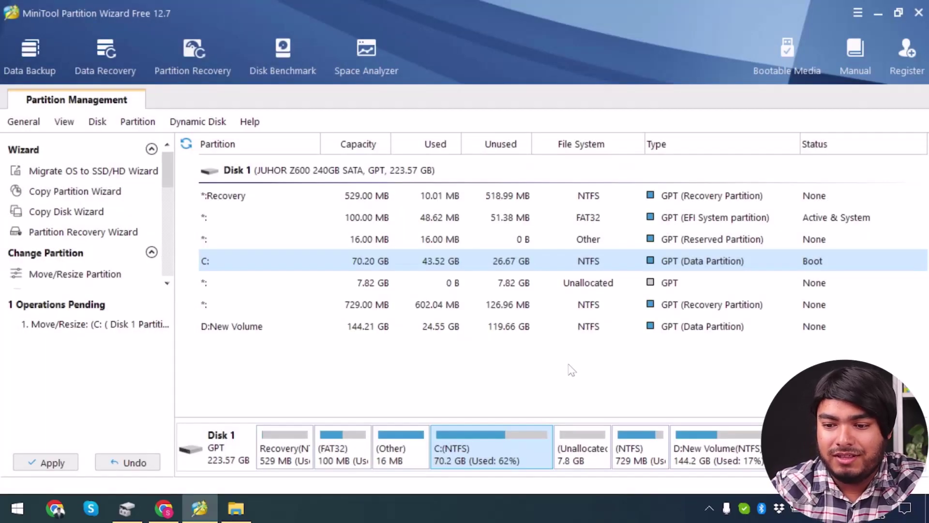
# Step: Move the 729 MB recovery partition left, ahead of the freed space
pyautogui.rightClick(634, 457)
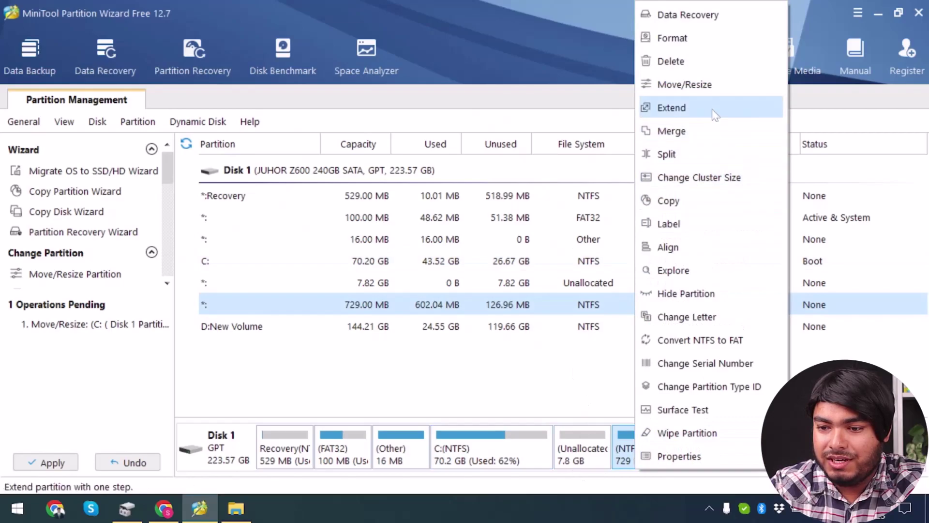
pyautogui.click(707, 85)
pyautogui.moveTo(608, 231); pyautogui.dragTo(315, 229)
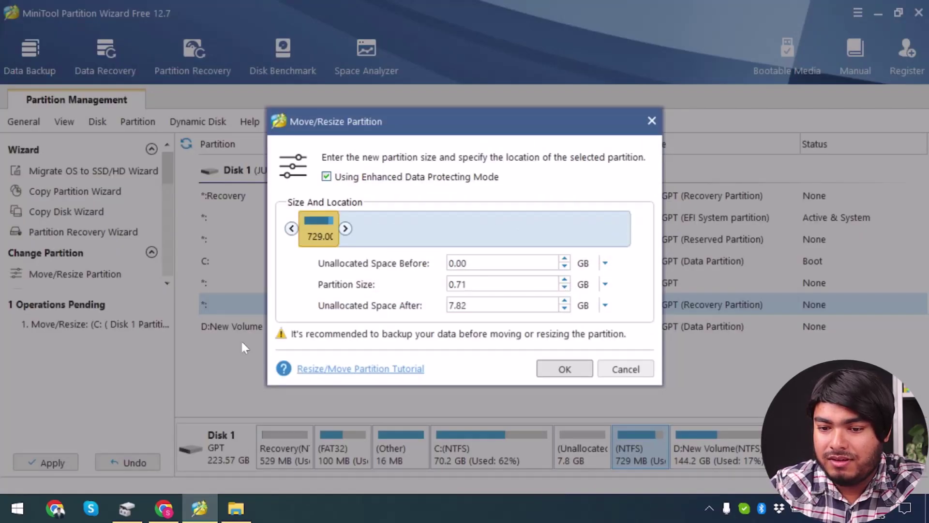
pyautogui.click(563, 369)
# Step: Drag D:'s left edge fully left to extend it to 152.03 GB
pyautogui.rightClick(717, 326)
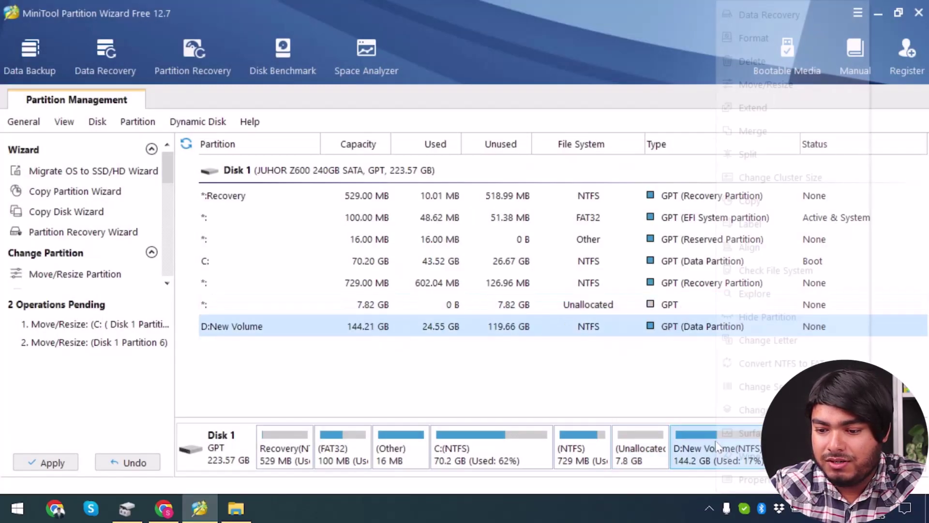
pyautogui.click(766, 85)
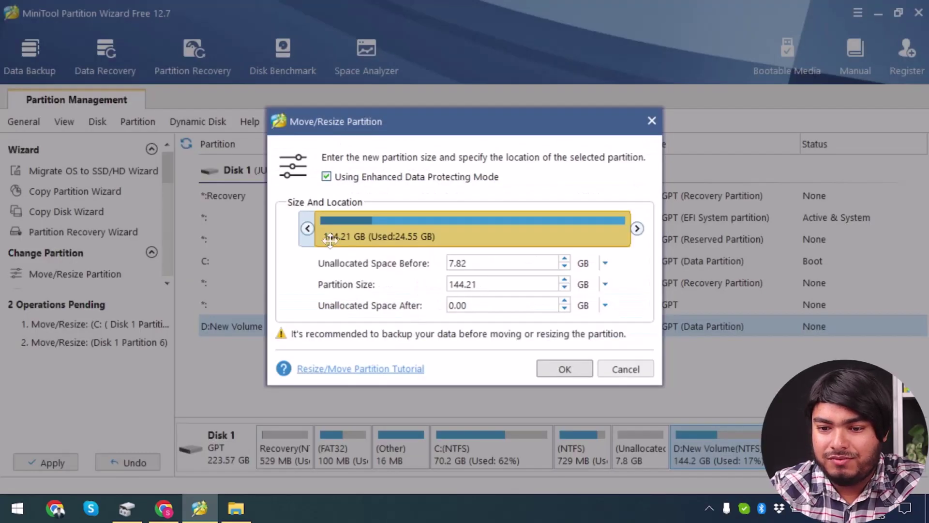
pyautogui.moveTo(312, 228); pyautogui.dragTo(243, 237)
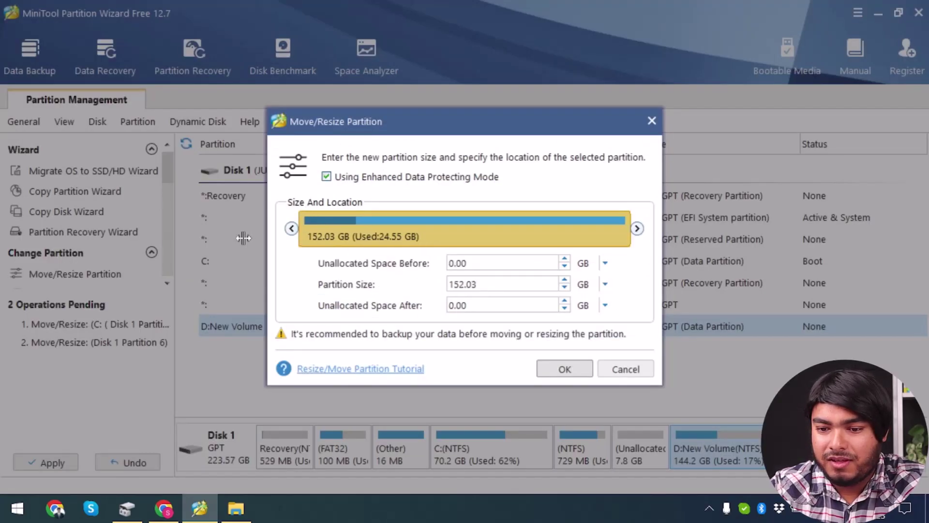
# Step: Confirm D: at 152.03 GB, try applying all three operations, then cancel them after the C:-in-use notice
pyautogui.click(563, 369)
pyautogui.click(44, 463)
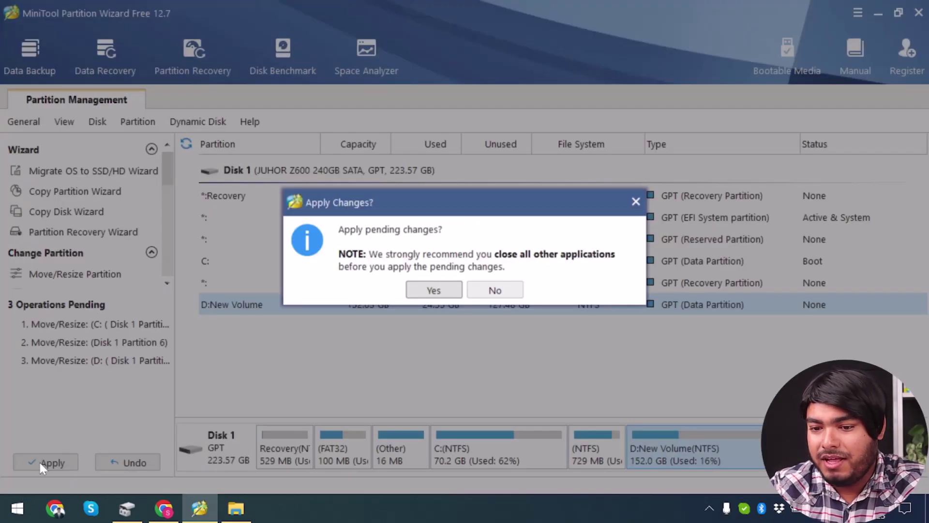
pyautogui.click(438, 289)
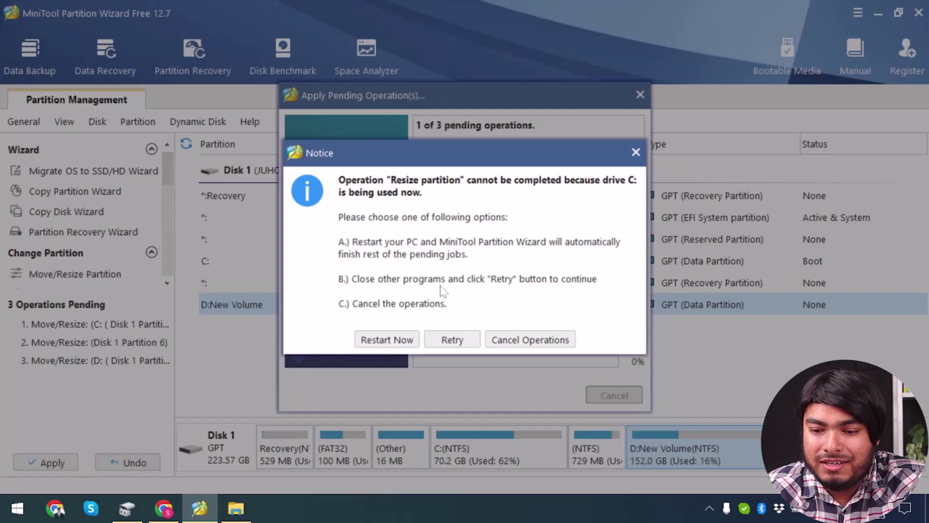
pyautogui.click(453, 340)
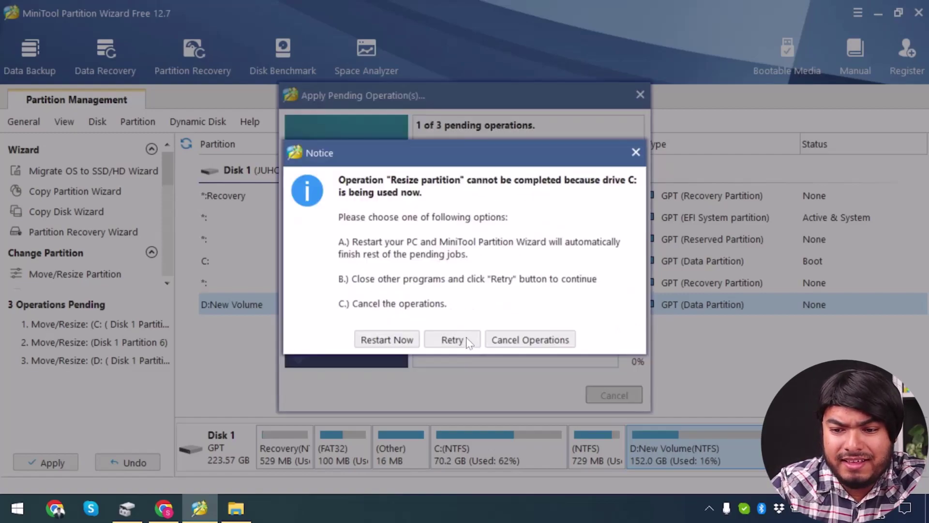
pyautogui.click(533, 341)
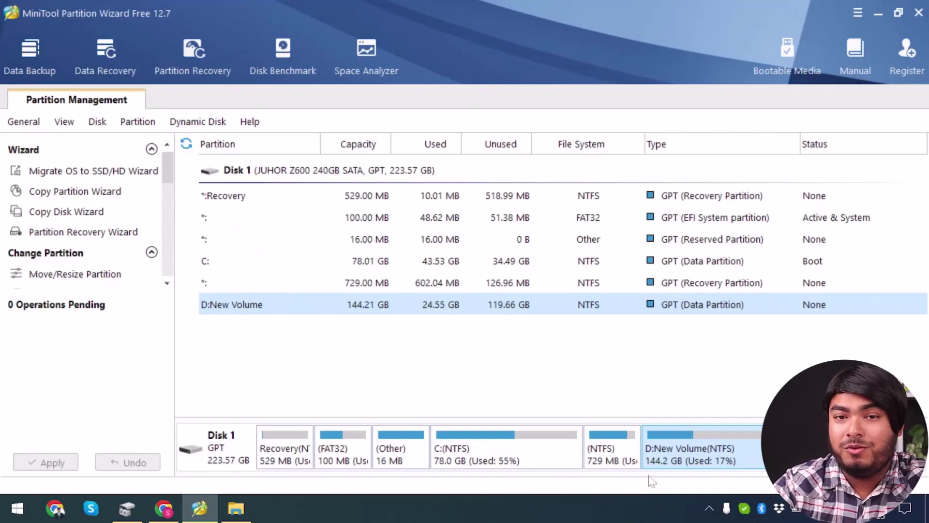
# Step: Start a Shrink Volume on C: in Disk Management, then switch back to MiniTool
pyautogui.click(127, 509)
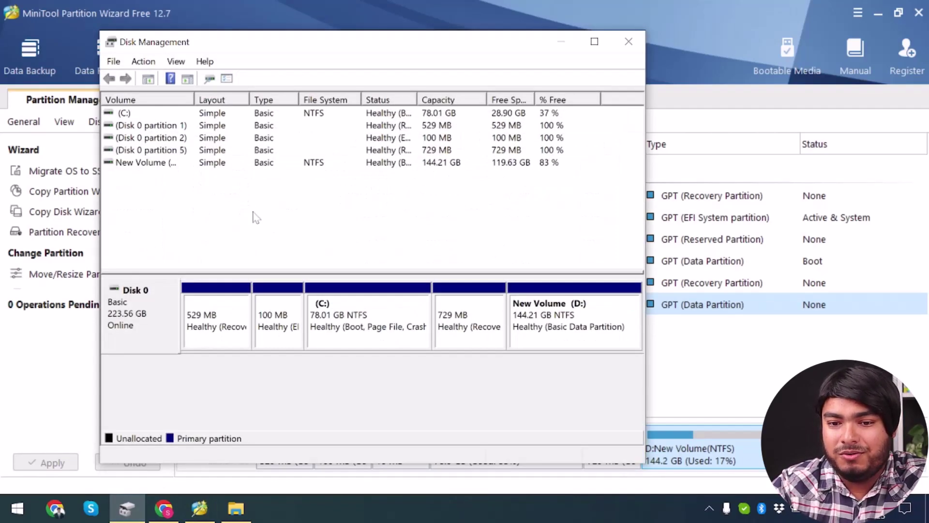
pyautogui.click(378, 331)
pyautogui.rightClick(379, 331)
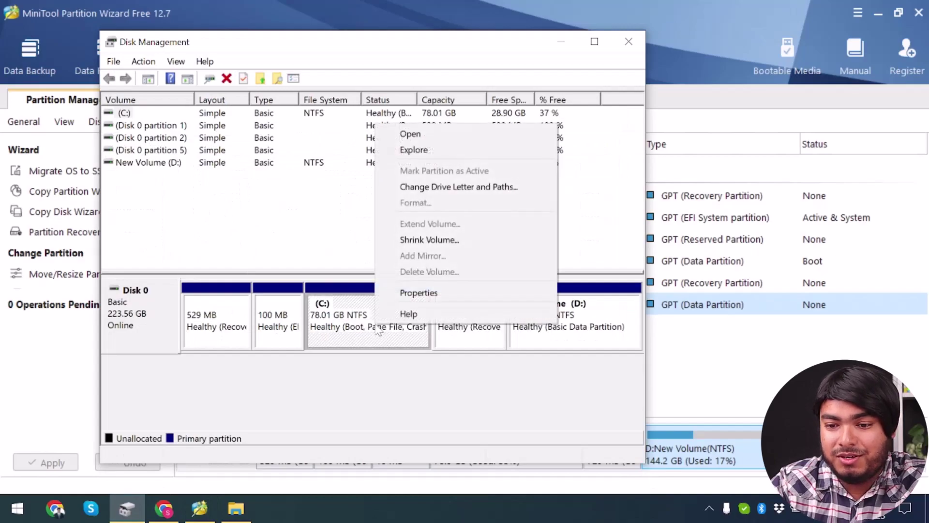
pyautogui.click(353, 369)
pyautogui.rightClick(356, 337)
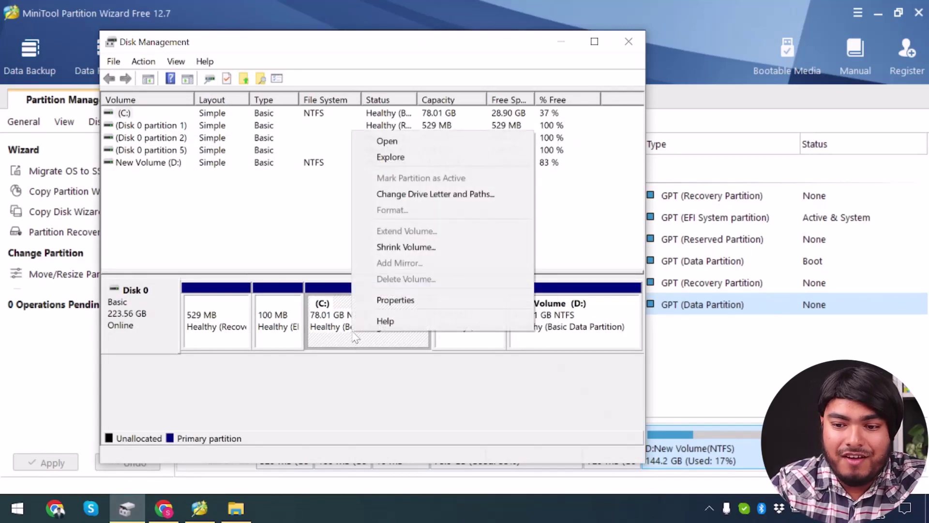
pyautogui.click(408, 248)
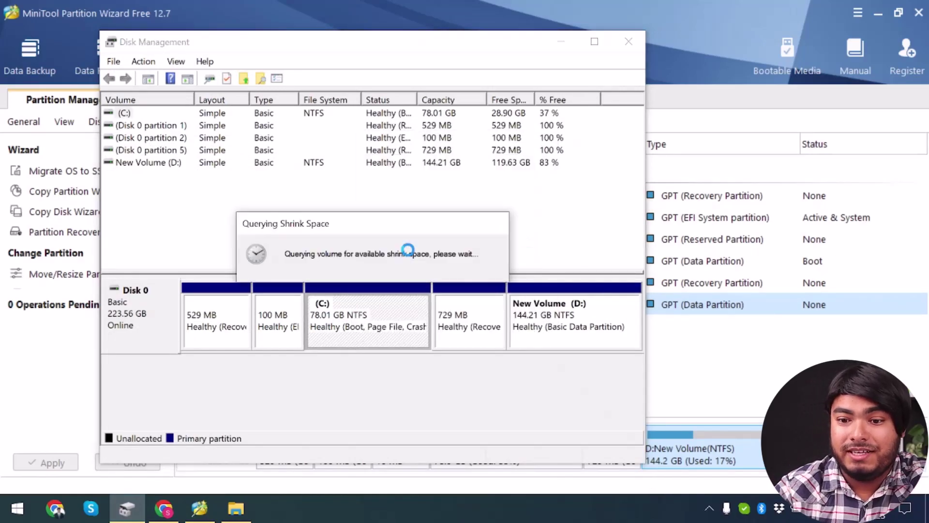
pyautogui.click(684, 44)
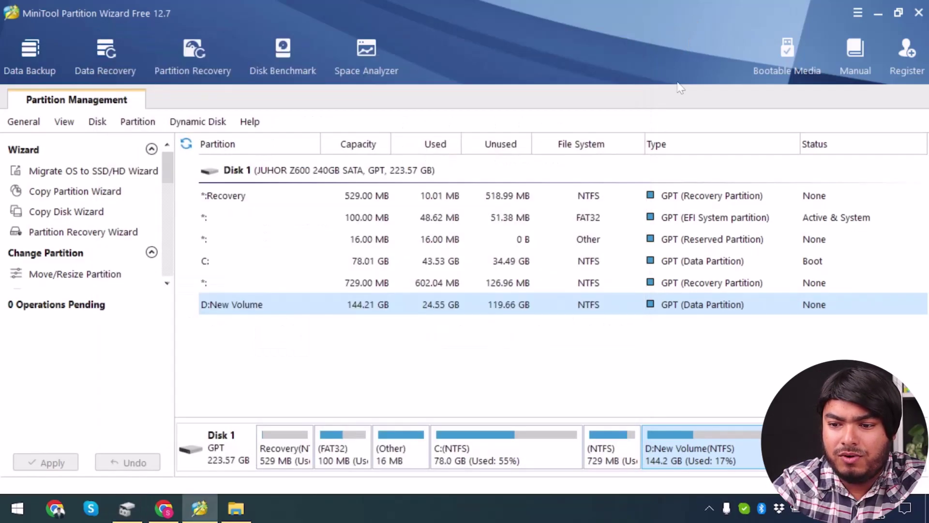
# Step: Shrink C: to 70.20 GB in Move/Resize and select its size in MB, 71880.10
pyautogui.rightClick(309, 264)
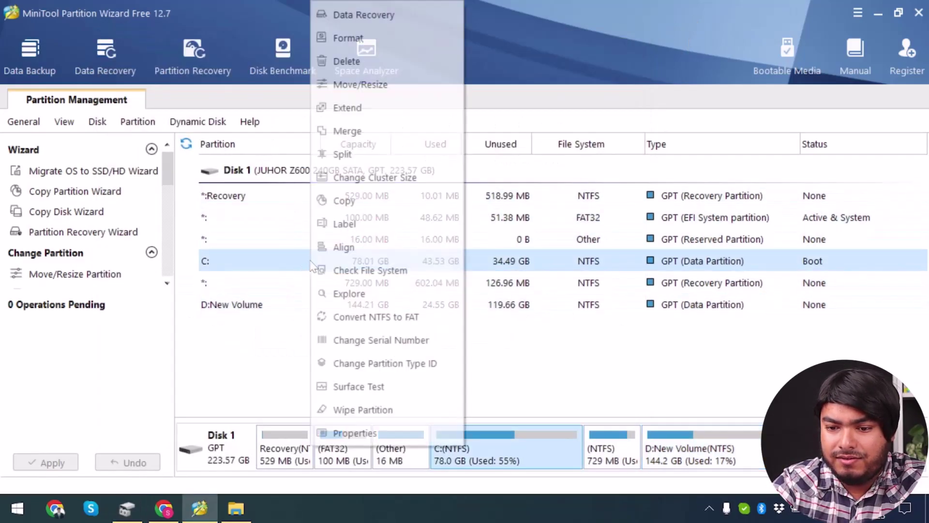
pyautogui.click(382, 84)
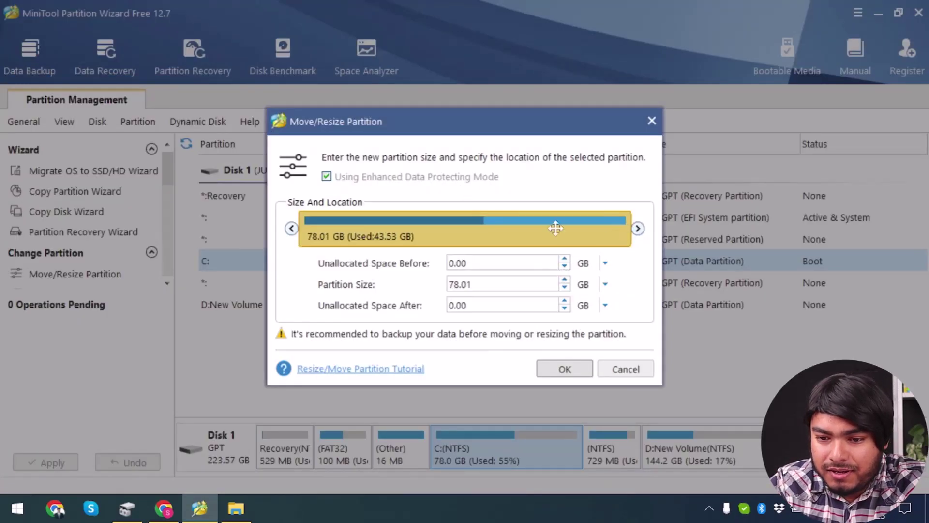
pyautogui.moveTo(637, 230); pyautogui.dragTo(606, 247)
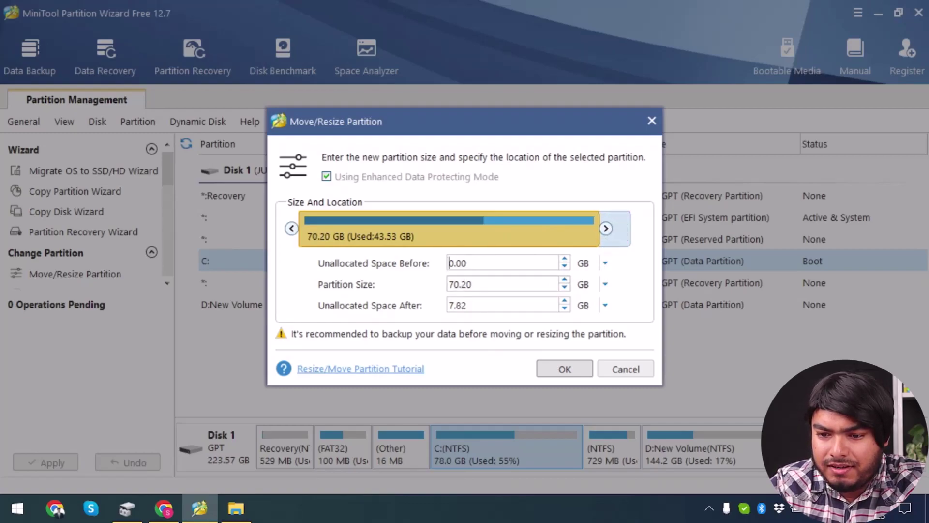
pyautogui.doubleClick(460, 284)
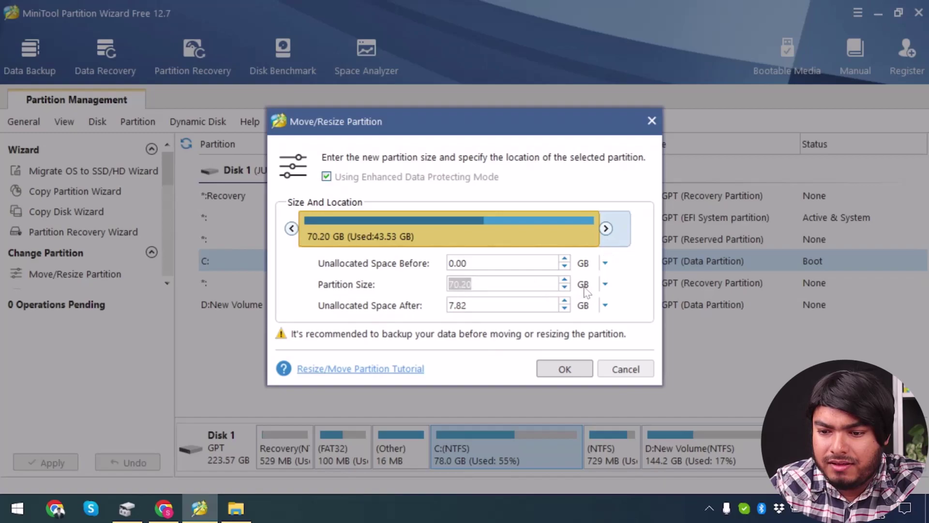
pyautogui.click(605, 284)
pyautogui.click(587, 304)
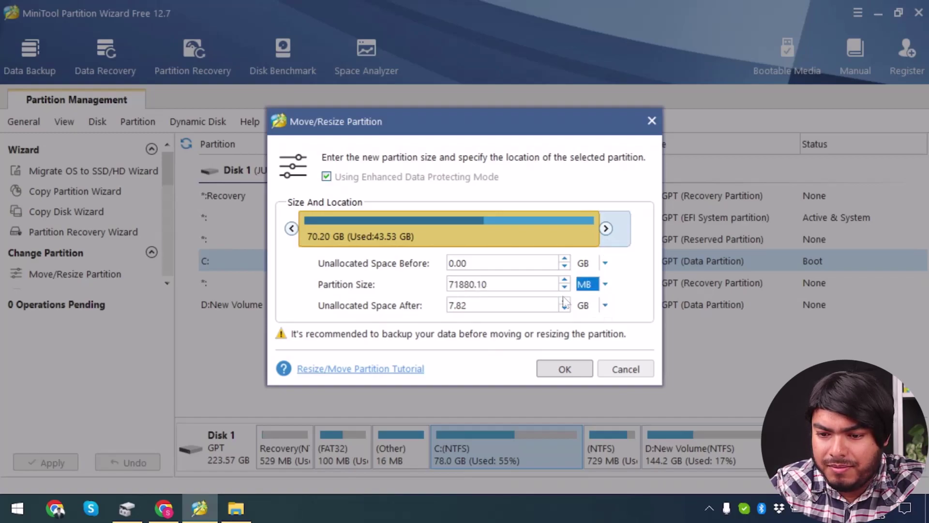
pyautogui.moveTo(488, 284); pyautogui.dragTo(357, 288)
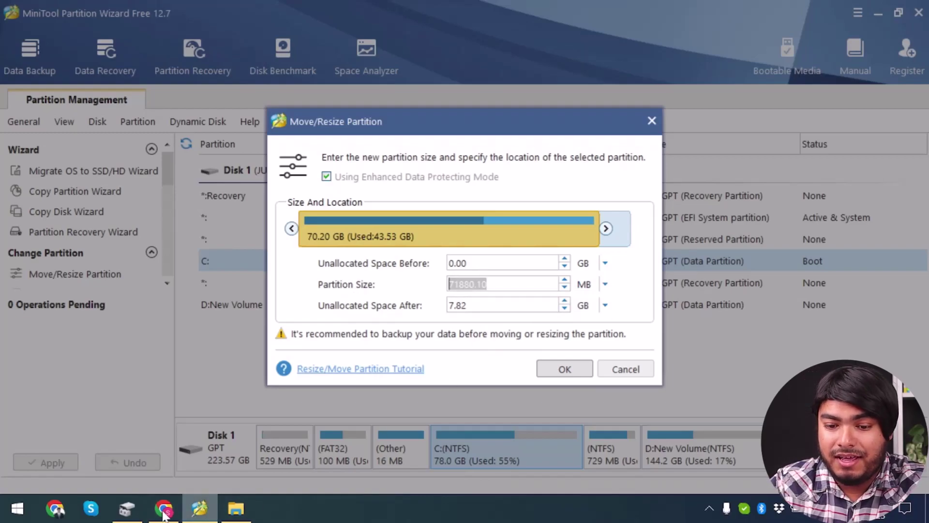
# Step: Try pasting a new shrink amount into Disk Management's Shrink C: dialog
pyautogui.click(126, 509)
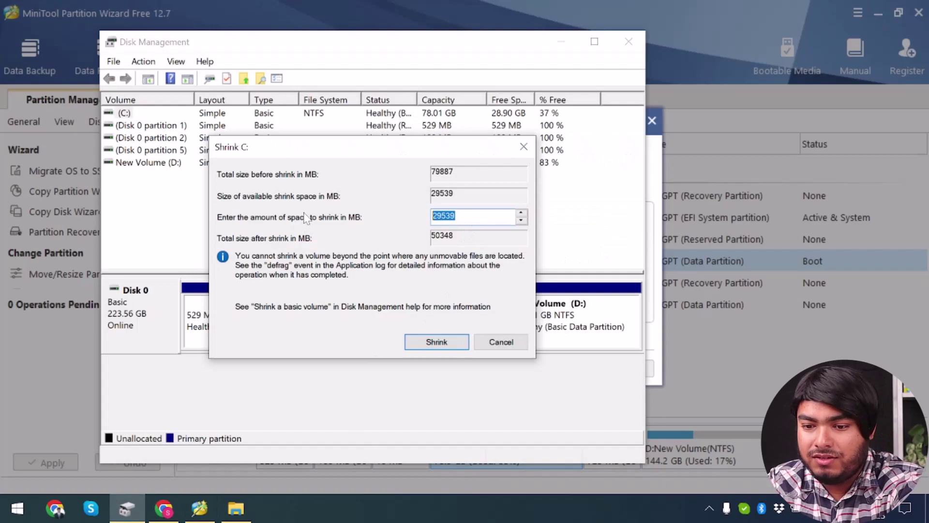
pyautogui.hotkey('ctrl', 'v')
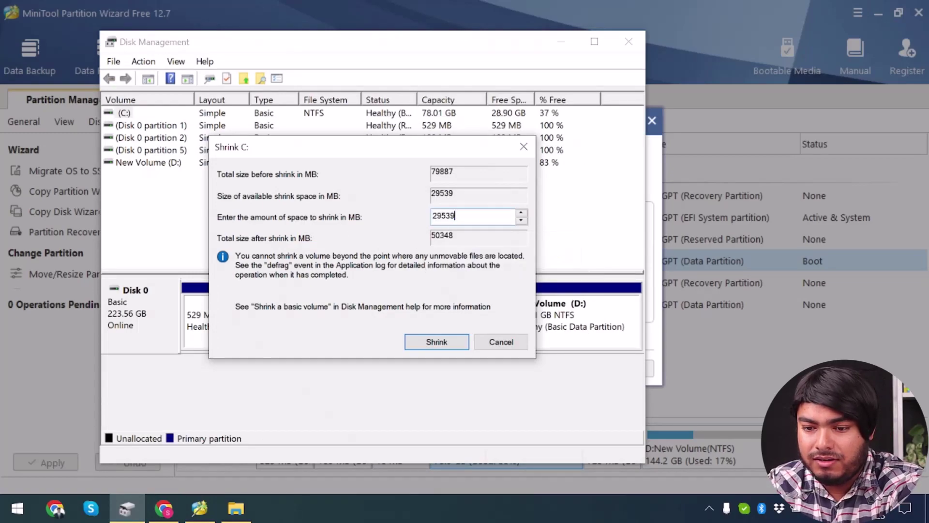
pyautogui.hotkey('ctrl', 'v')
pyautogui.hotkey('ctrl', 'v')
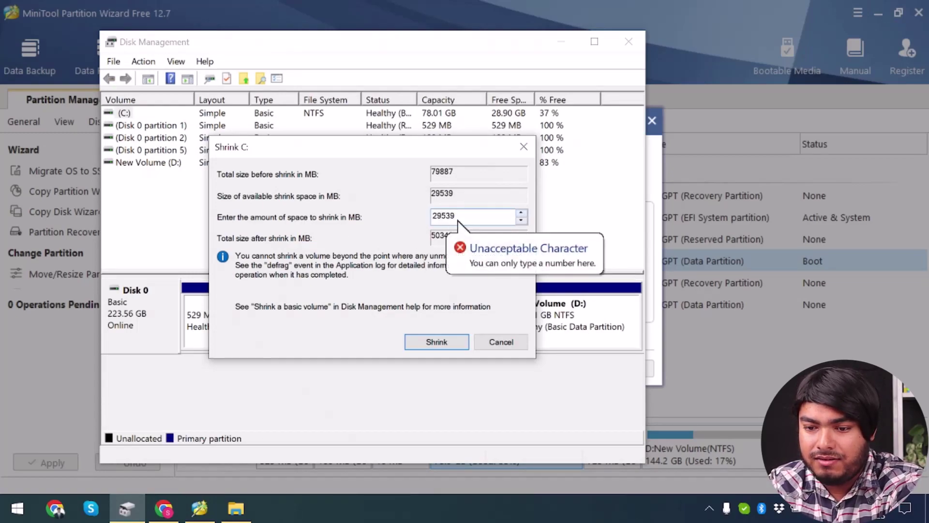
# Step: Trim MiniTool's partition size to 71880 and paste it as the Shrink C: amount
pyautogui.click(657, 191)
pyautogui.click(487, 284)
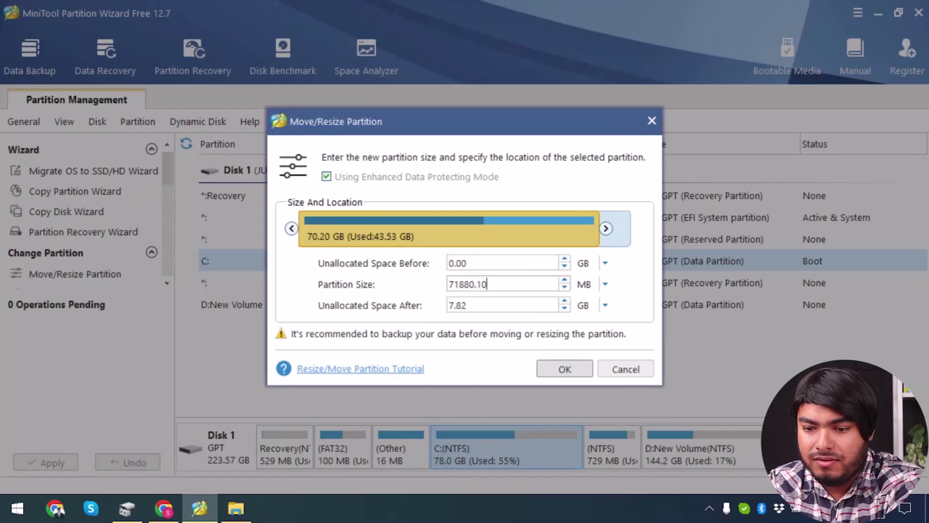
pyautogui.press('BackSpace')
pyautogui.press('BackSpace')
pyautogui.press('BackSpace')
pyautogui.hotkey('ctrl', 'a')
pyautogui.hotkey('ctrl', 'c')
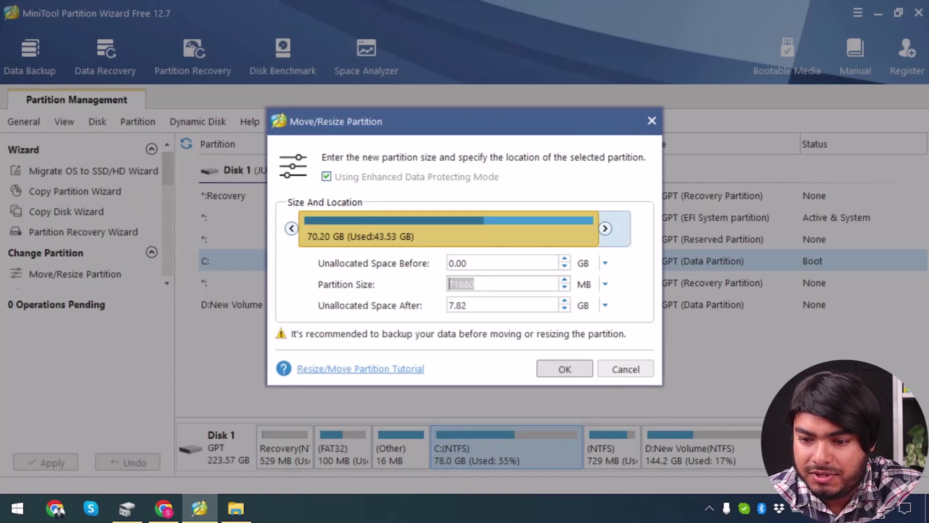
pyautogui.click(126, 508)
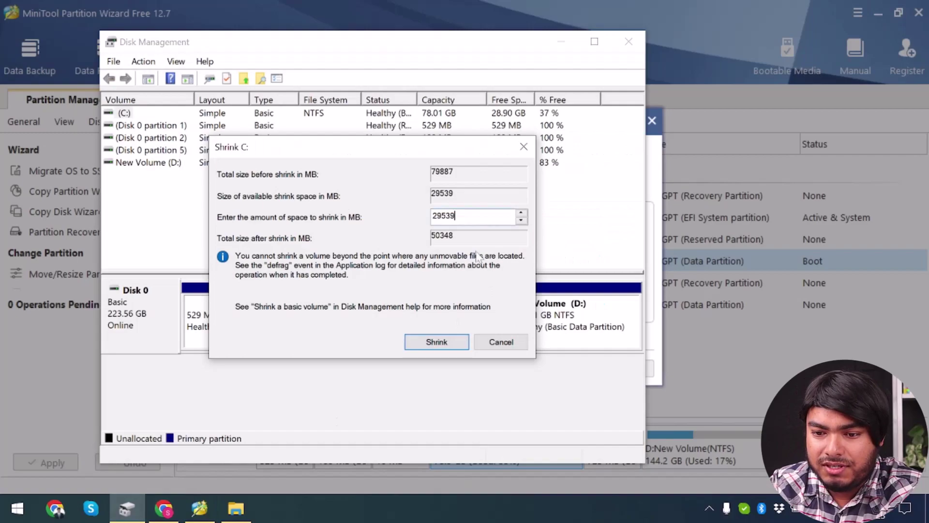
pyautogui.hotkey('ctrl', 'a')
pyautogui.hotkey('ctrl', 'v')
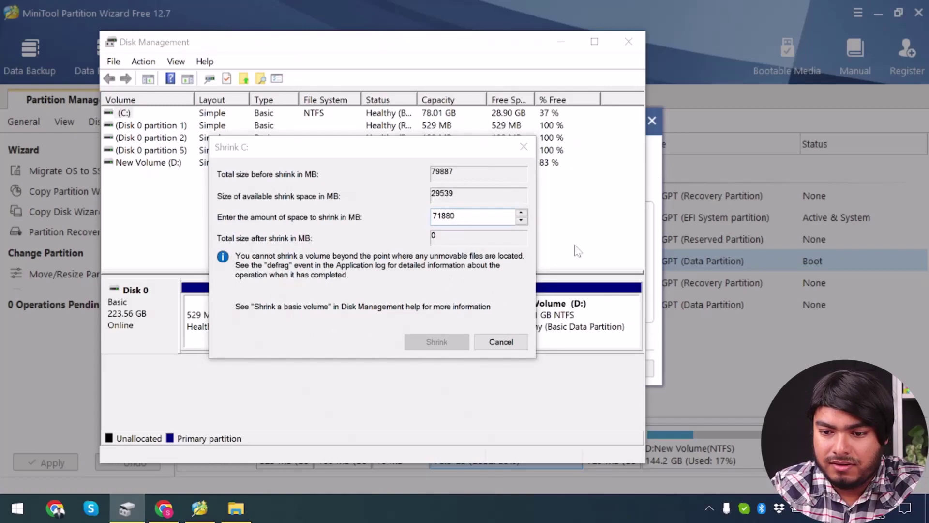
# Step: Cancel the wrong shrink and select MiniTool's 8007 MB unallocated space after C:
pyautogui.click(501, 342)
pyautogui.click(605, 305)
pyautogui.click(585, 320)
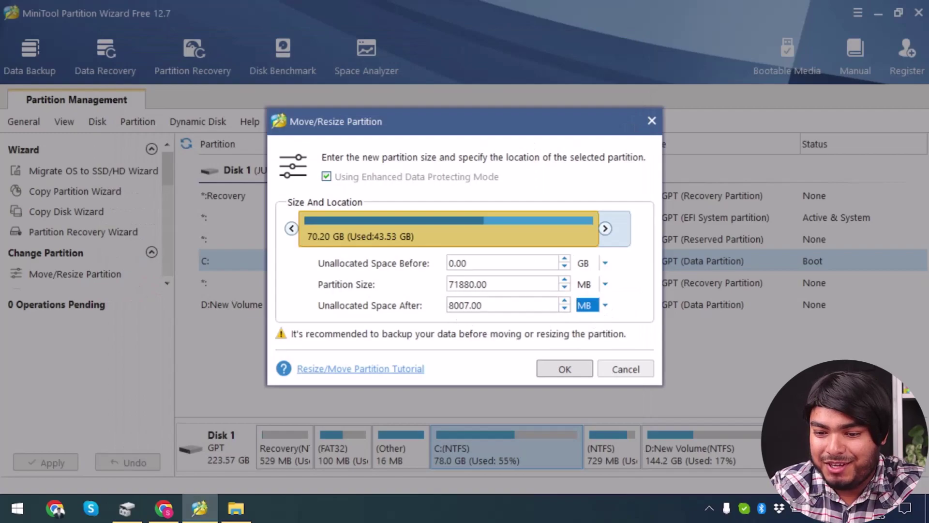
pyautogui.click(468, 305)
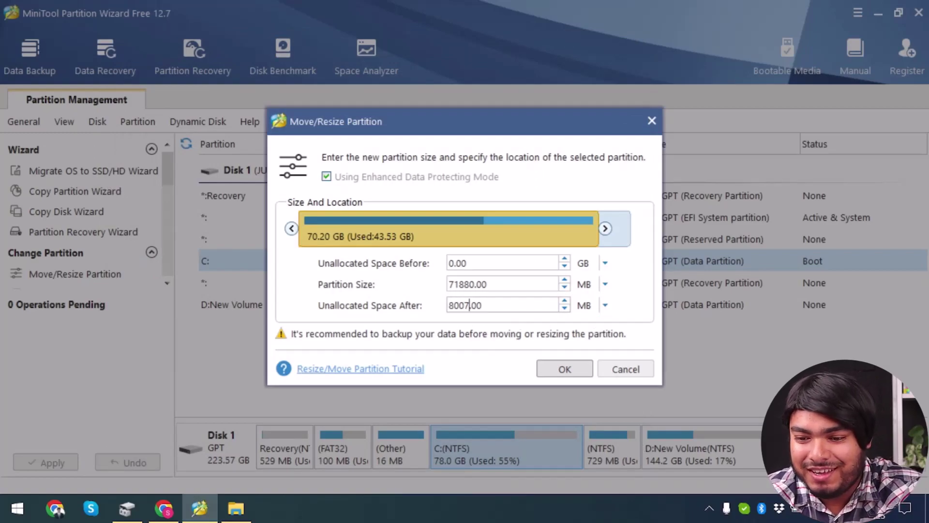
pyautogui.moveTo(460, 305); pyautogui.dragTo(449, 305)
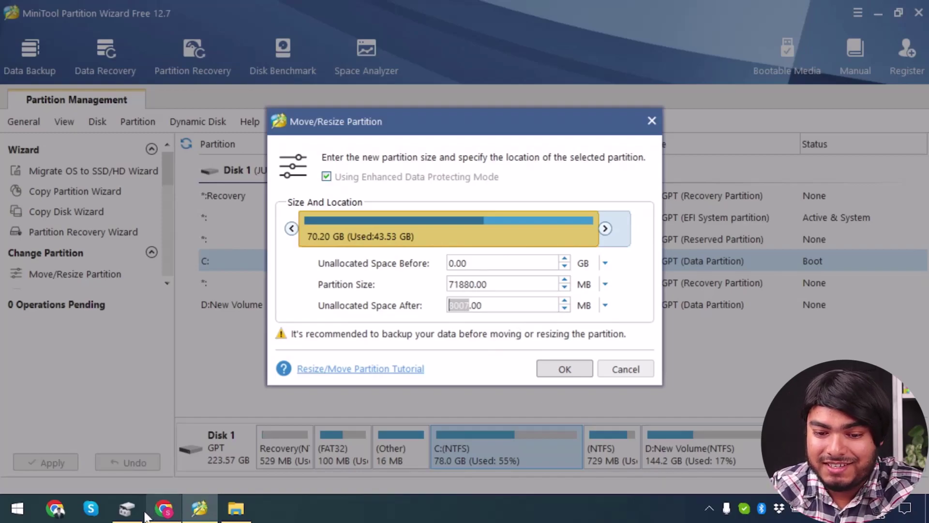
# Step: Shrink C: by 8007 MB in Disk Management
pyautogui.click(128, 508)
pyautogui.rightClick(385, 309)
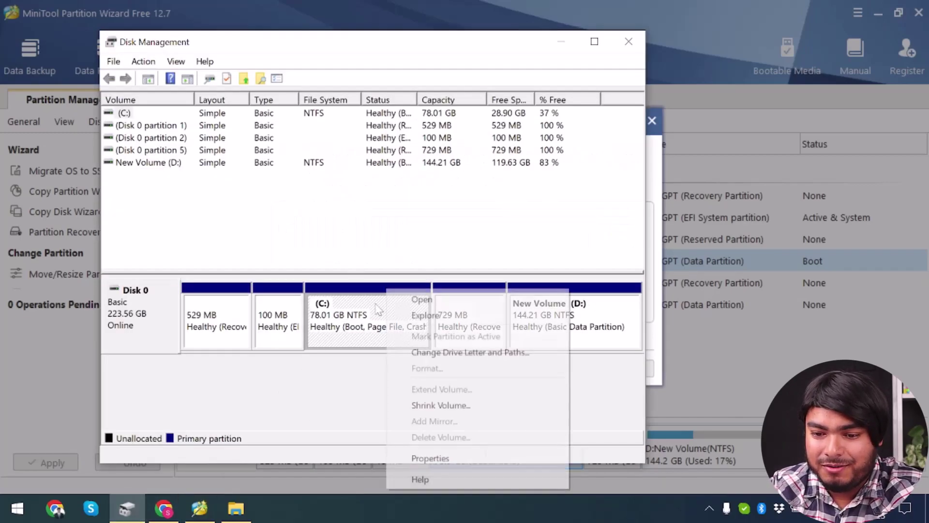
pyautogui.click(407, 405)
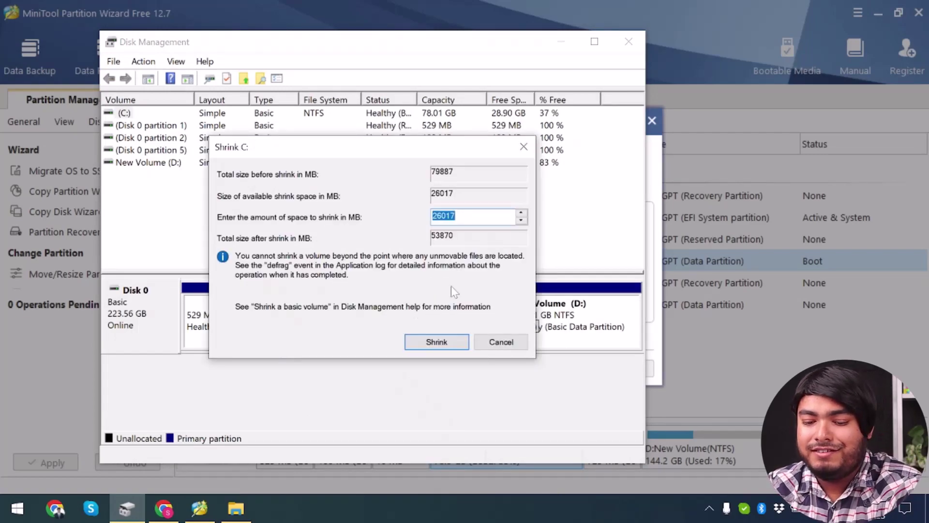
pyautogui.write('8007')
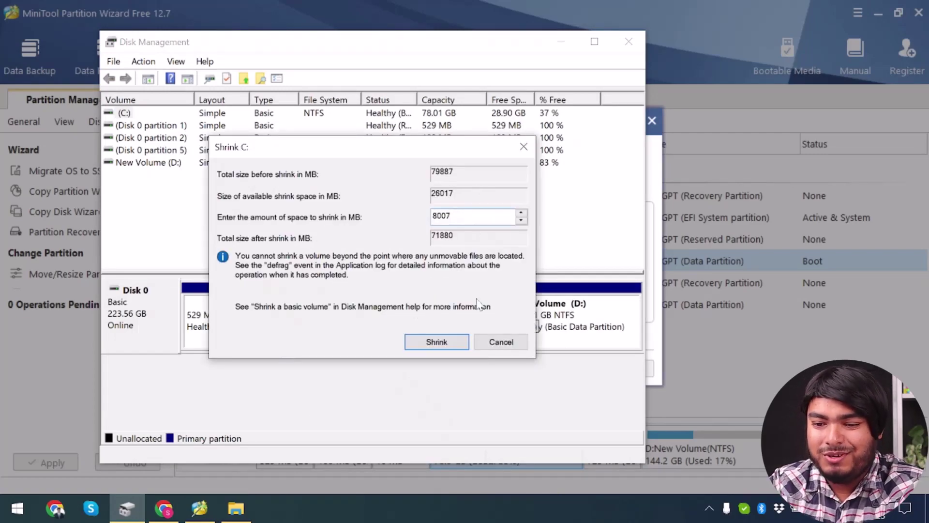
pyautogui.click(439, 344)
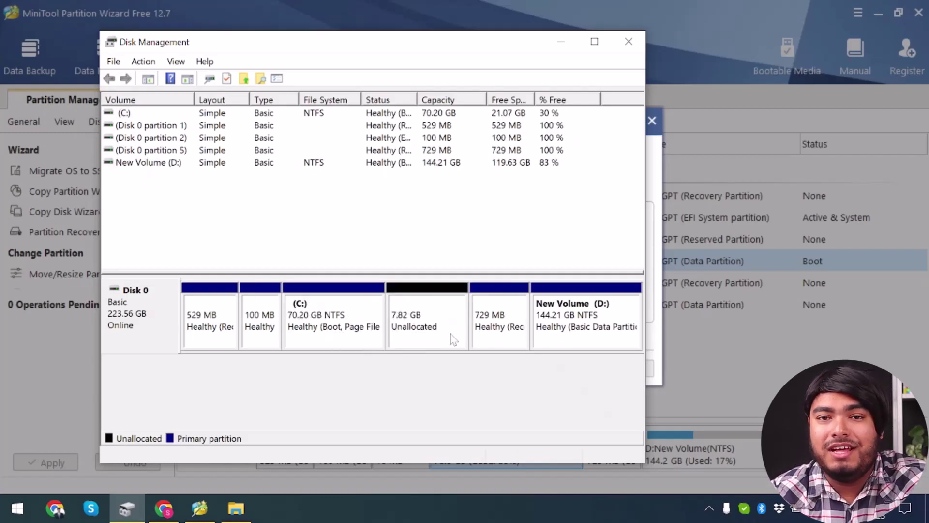
# Step: Close Disk Management and the resize dialog, then reload MiniTool's disk layout
pyautogui.click(629, 43)
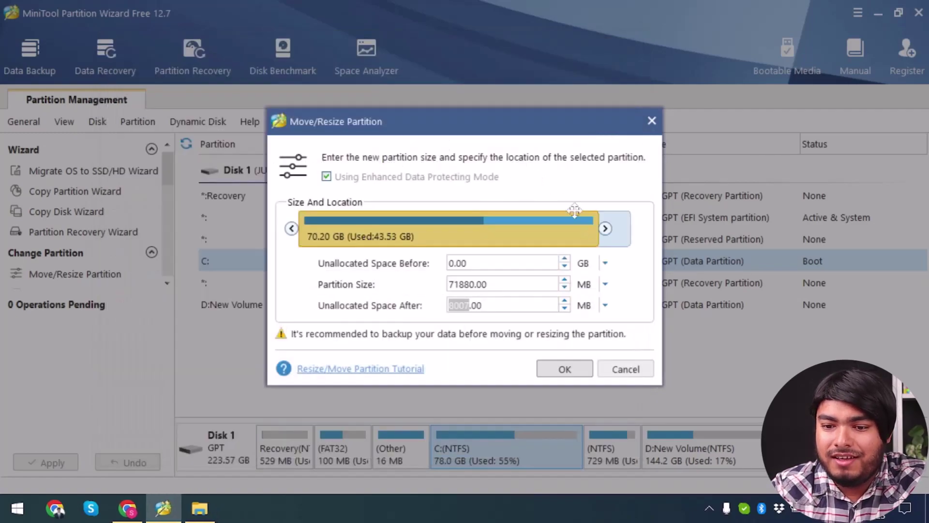
pyautogui.click(652, 120)
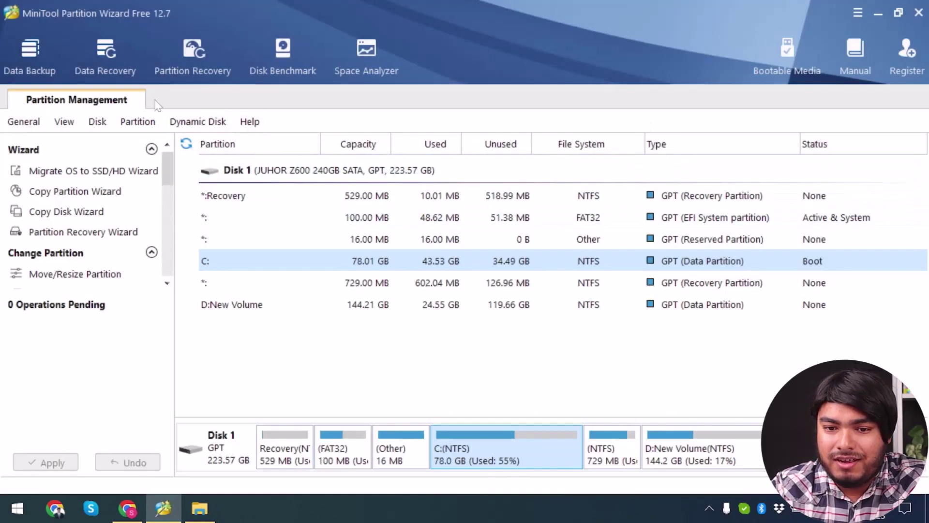
pyautogui.rightClick(265, 341)
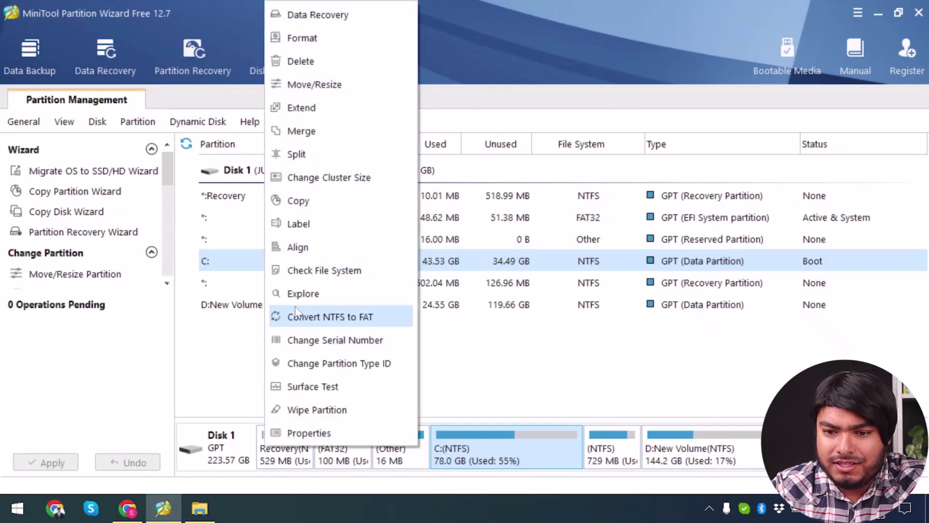
pyautogui.click(242, 349)
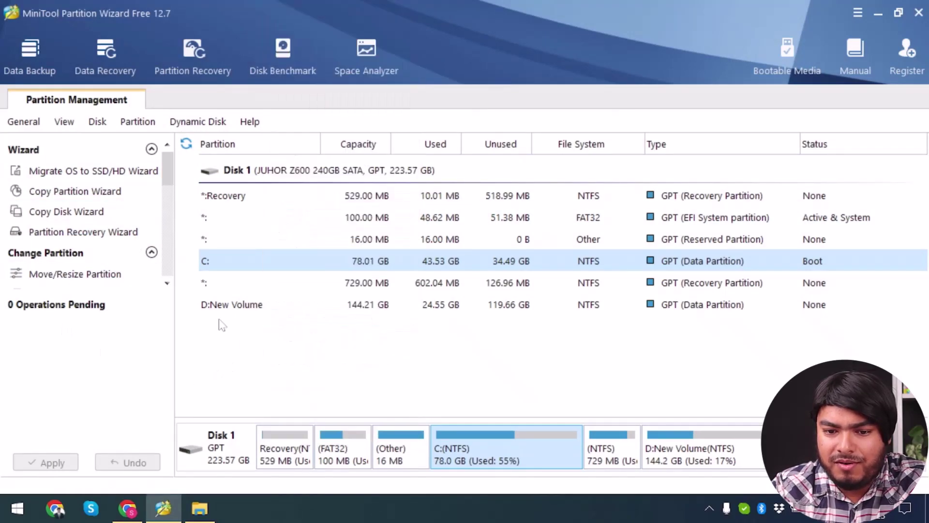
pyautogui.click(186, 144)
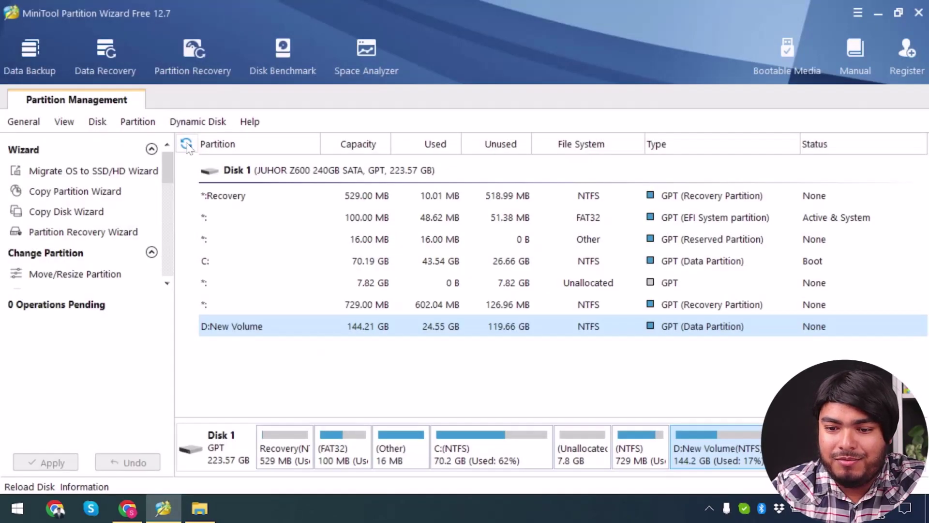
# Step: Queue moving the 729 MB recovery partition left, next to C:
pyautogui.click(583, 454)
pyautogui.rightClick(584, 455)
pyautogui.rightClick(622, 459)
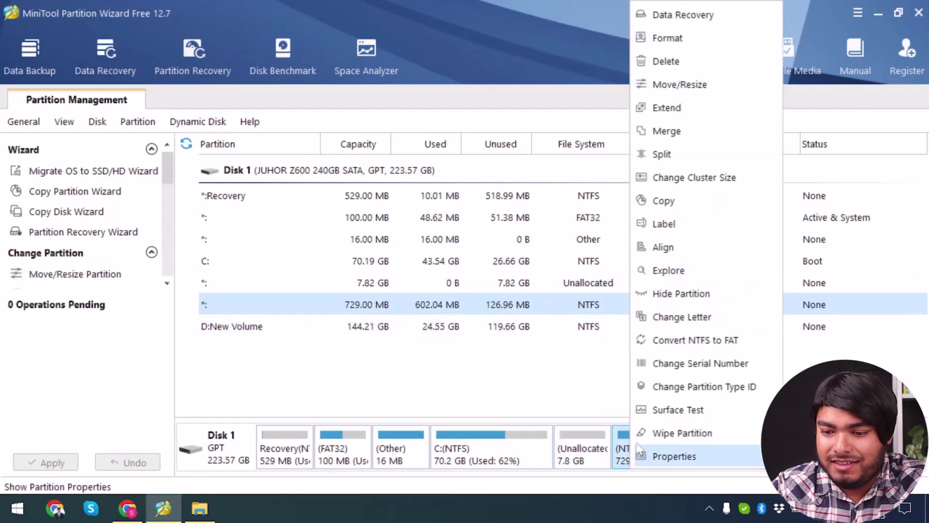
pyautogui.click(692, 85)
pyautogui.moveTo(599, 226); pyautogui.dragTo(312, 226)
pyautogui.click(565, 369)
# Step: Queue extending D:New Volume into the 7.82 GB free space, to 152.03 GB
pyautogui.rightClick(709, 462)
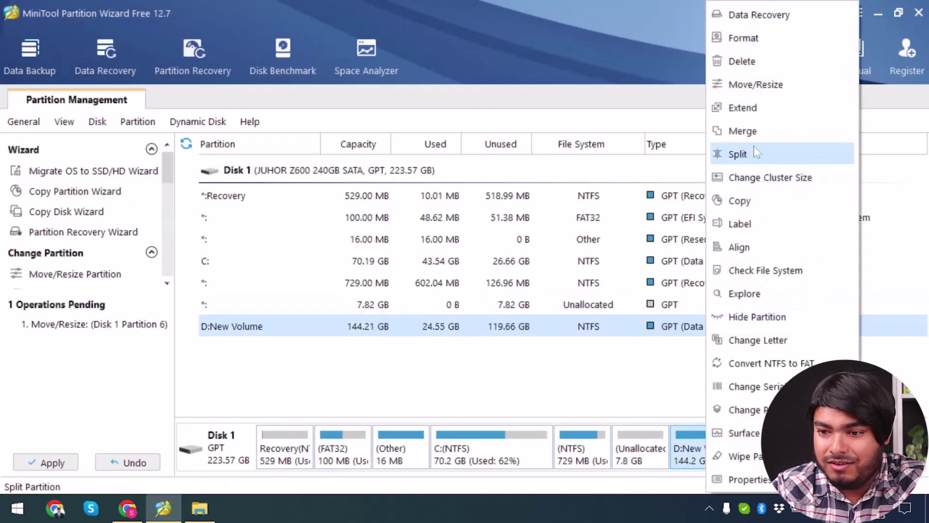
pyautogui.click(755, 85)
pyautogui.moveTo(312, 235); pyautogui.dragTo(277, 236)
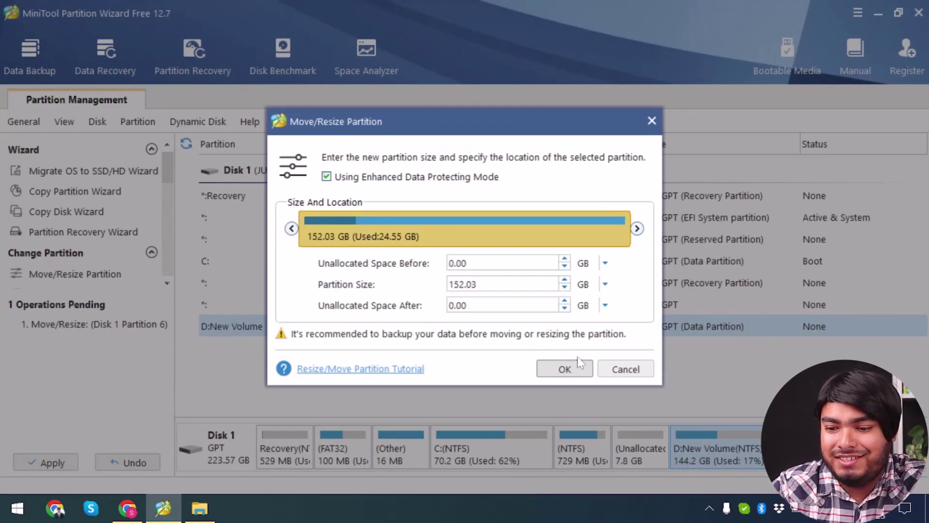
pyautogui.click(576, 369)
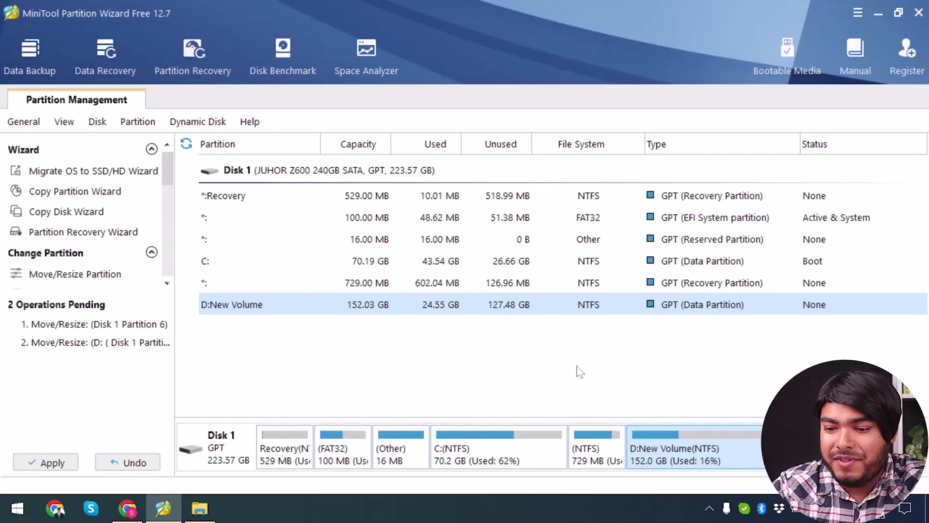
# Step: Refresh This PC in File Explorer to confirm C: now totals 70.1 GB
pyautogui.click(199, 508)
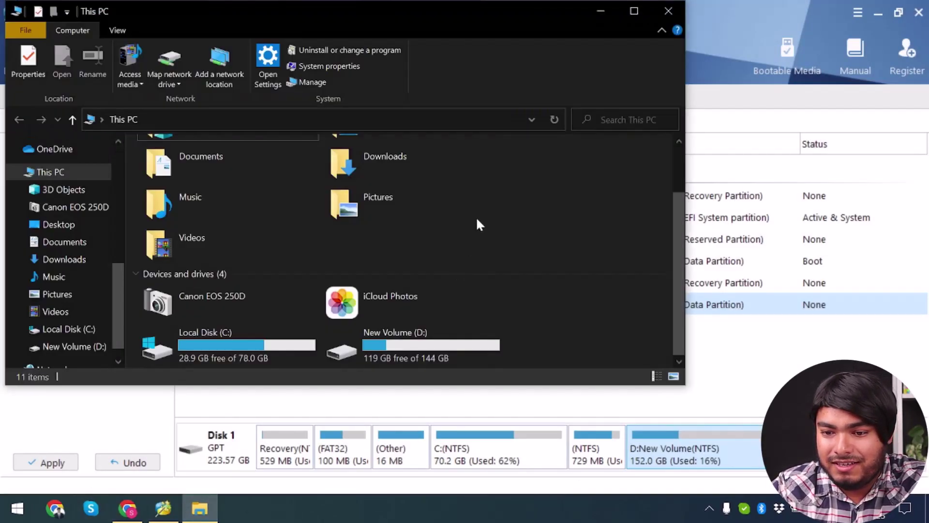
pyautogui.rightClick(518, 186)
pyautogui.click(559, 245)
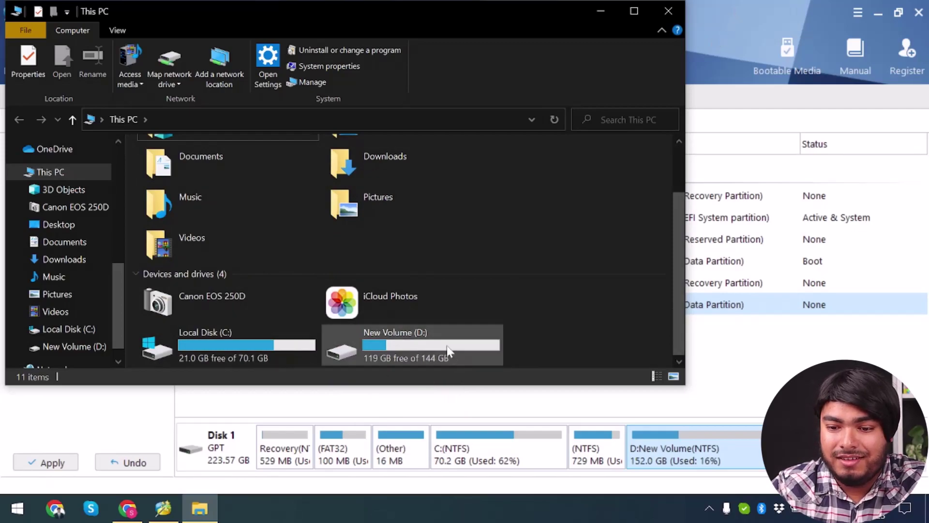
# Step: Apply the recovery move and D: extension, acknowledge success, and close MiniTool
pyautogui.click(732, 19)
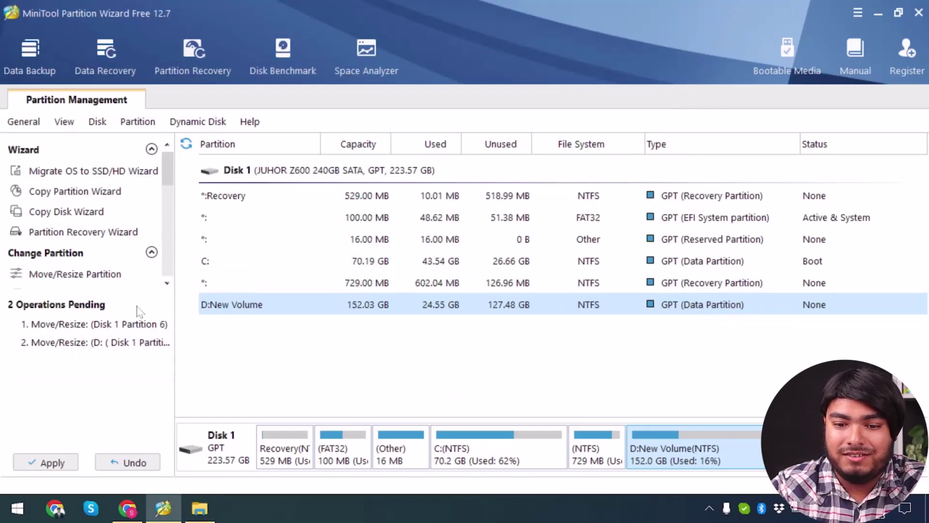
pyautogui.click(51, 460)
pyautogui.click(440, 292)
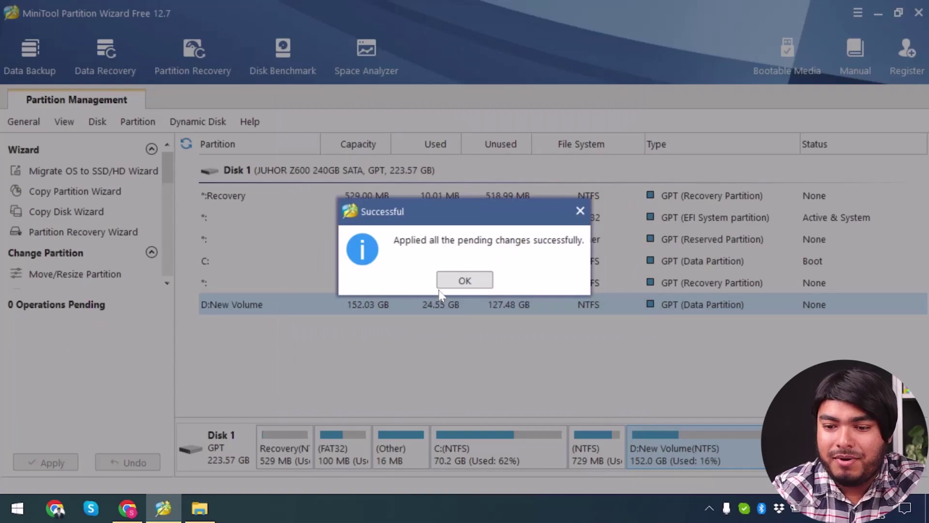
pyautogui.click(455, 285)
pyautogui.click(919, 9)
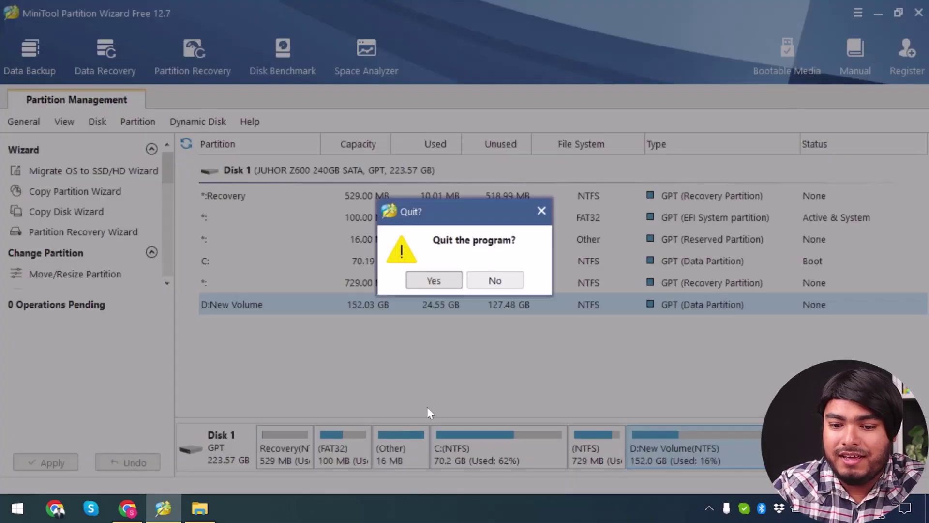
# Step: Confirm quitting MiniTool, dismiss the Chrome and Dropbox prompts, and refresh This PC to see D: at 152 GB
pyautogui.click(429, 277)
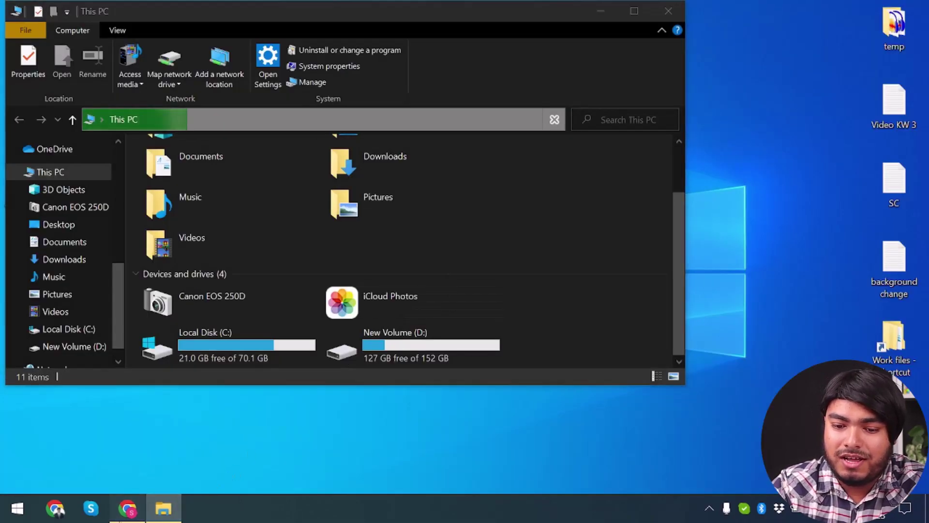
pyautogui.hotkey('alt', 'F4')
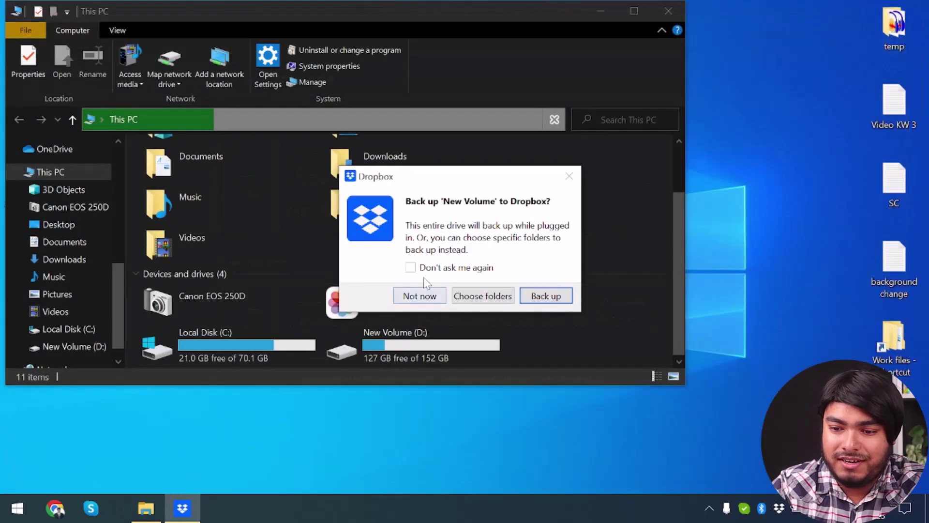
pyautogui.click(410, 267)
pyautogui.click(457, 301)
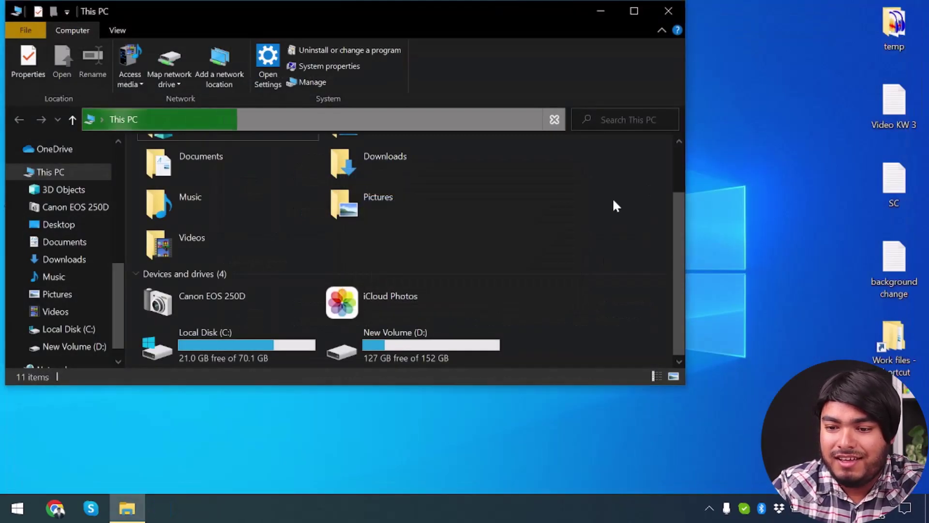
pyautogui.rightClick(577, 194)
pyautogui.click(629, 250)
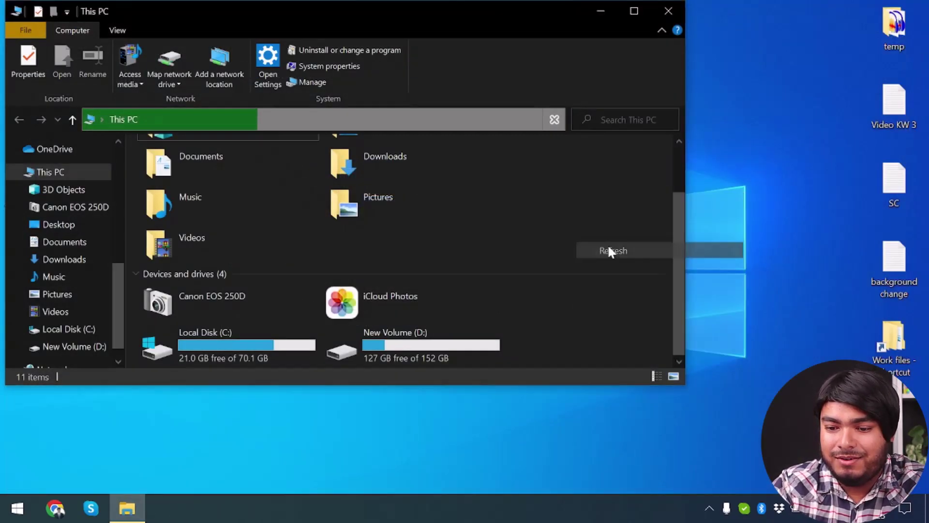